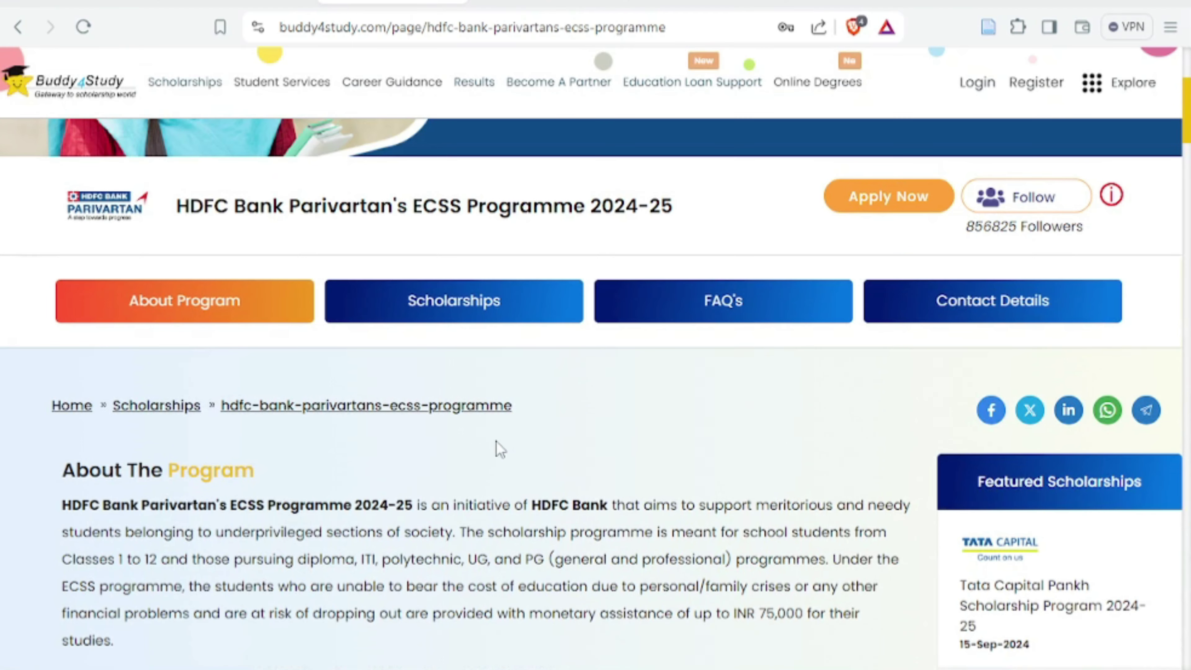
Open the account registration form and fill in the first and last name from the saved autofill profile
scroll(500, 449, "up", 6)
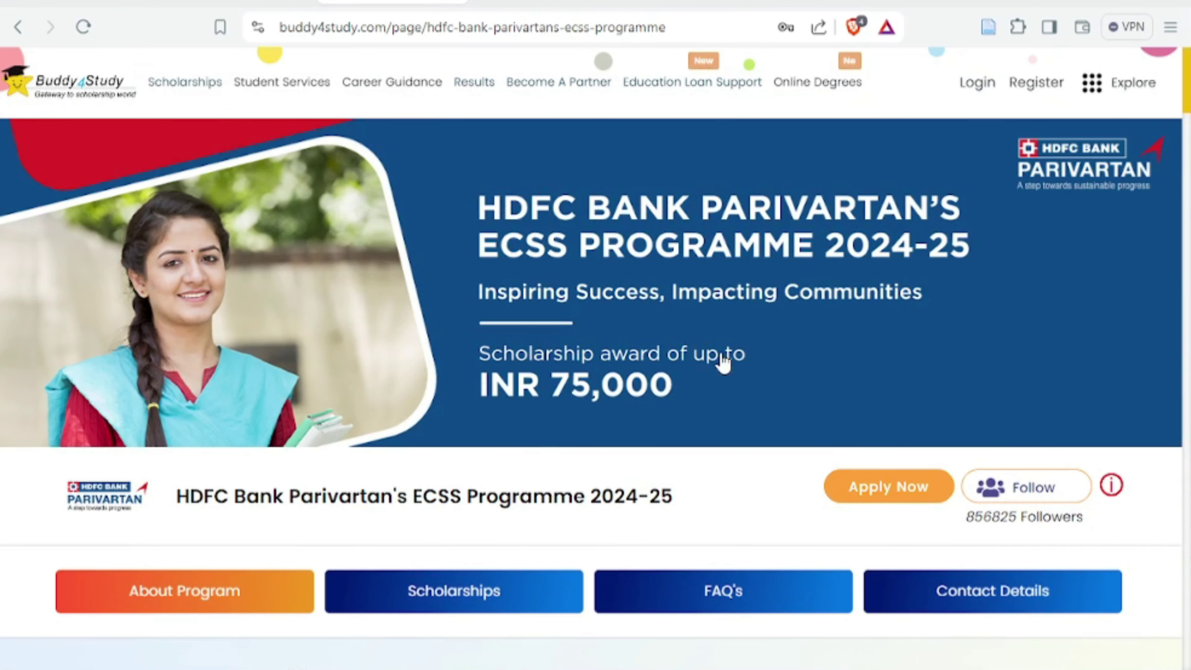
left_click(1038, 89)
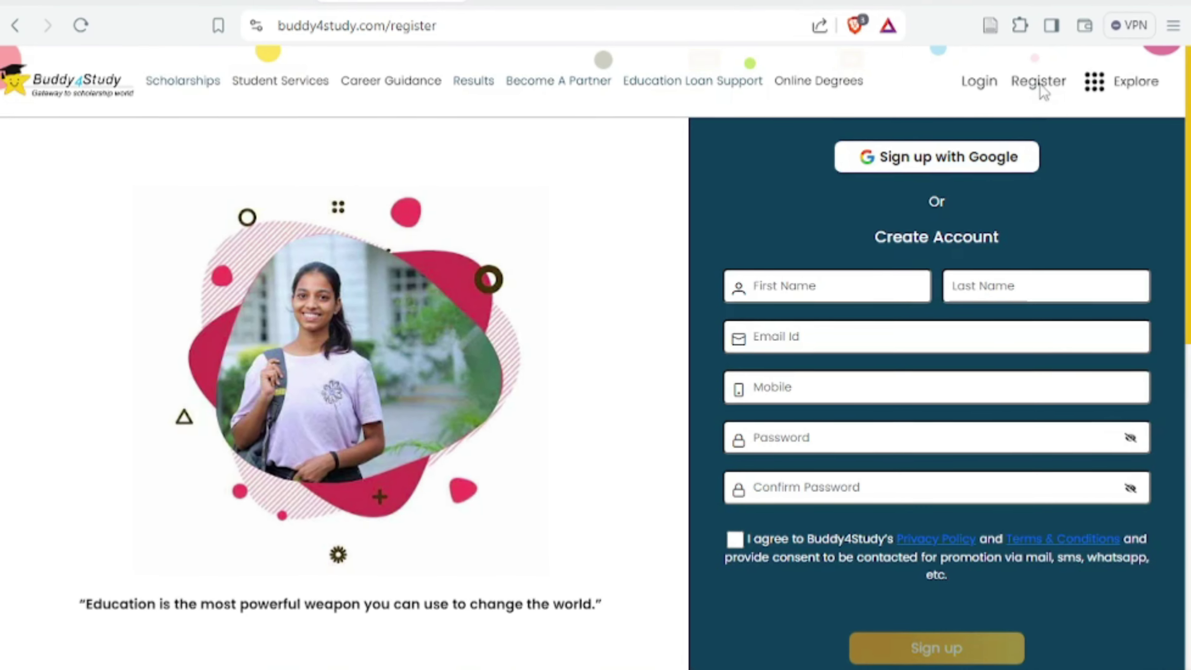
left_click(792, 289)
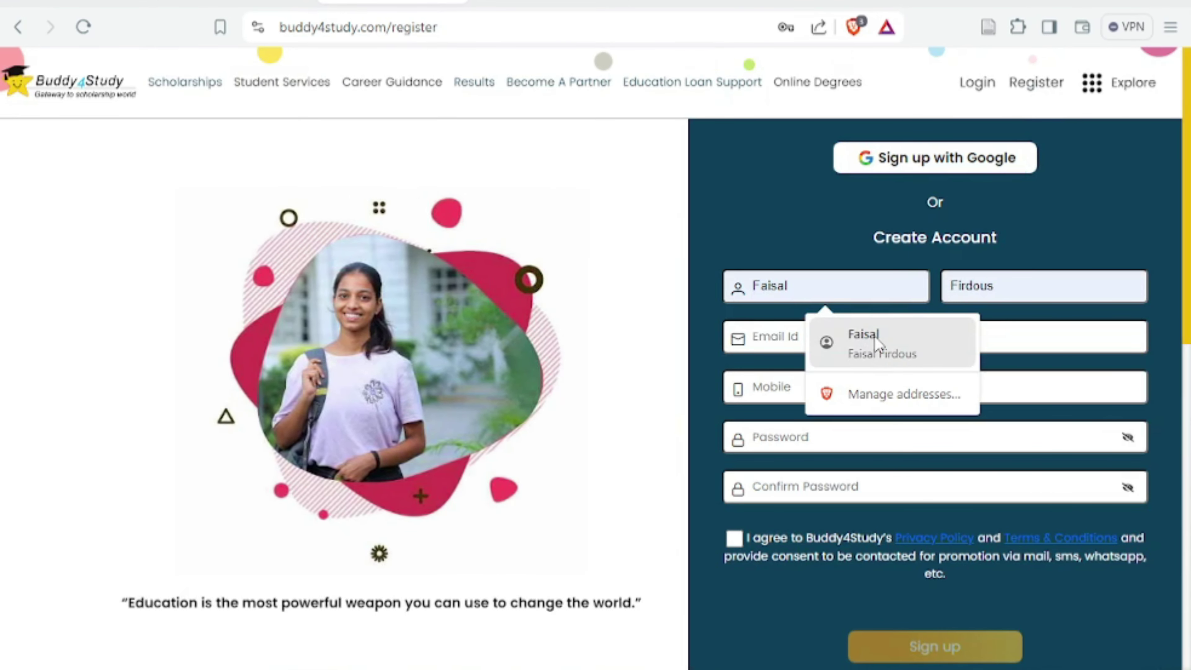
left_click(874, 344)
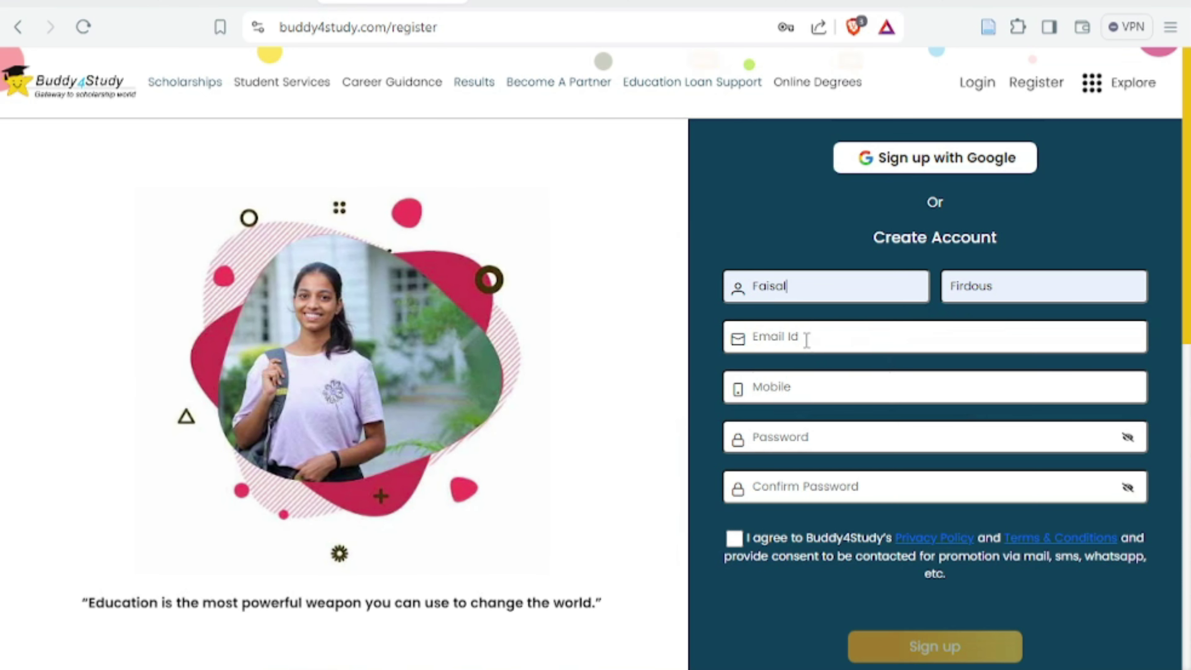
Enter sample text in the email field and sample digits in the mobile field, leaving the password empty
left_click(806, 337)
type("fgh")
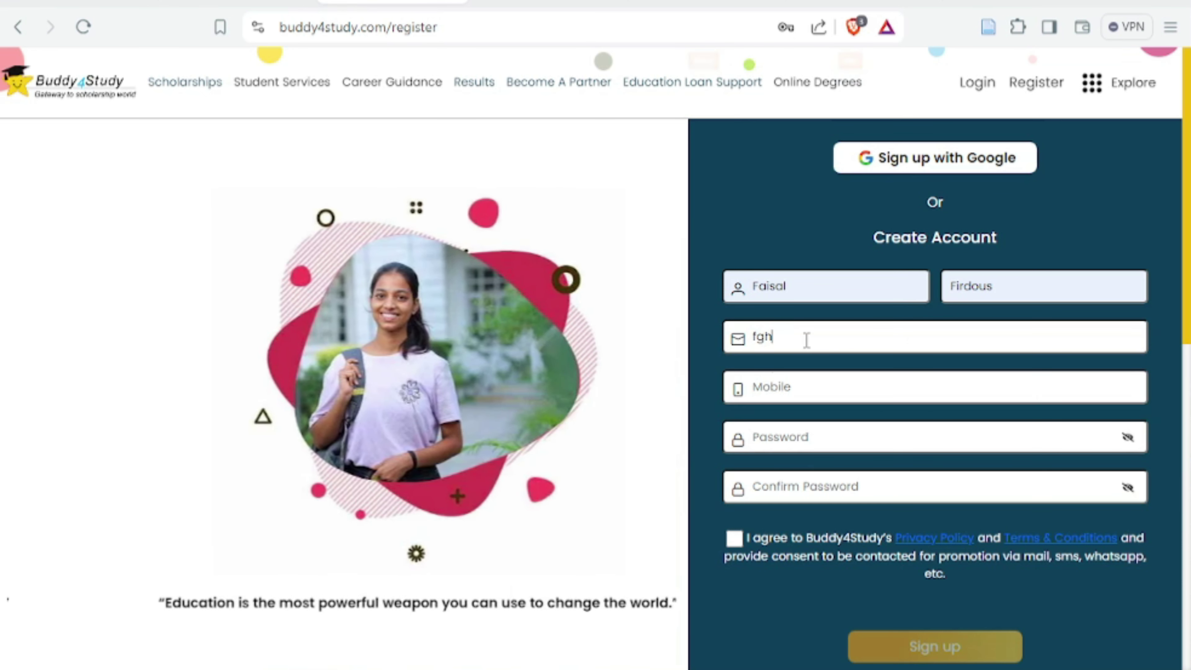
left_click(787, 382)
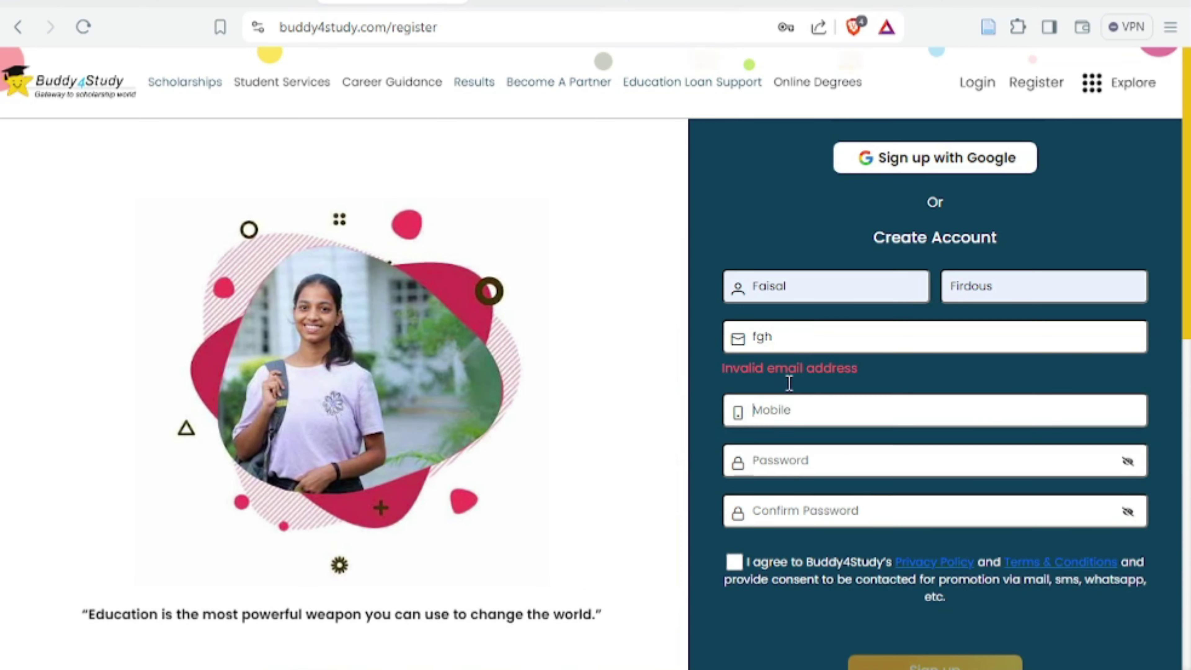
type("456")
left_click(804, 462)
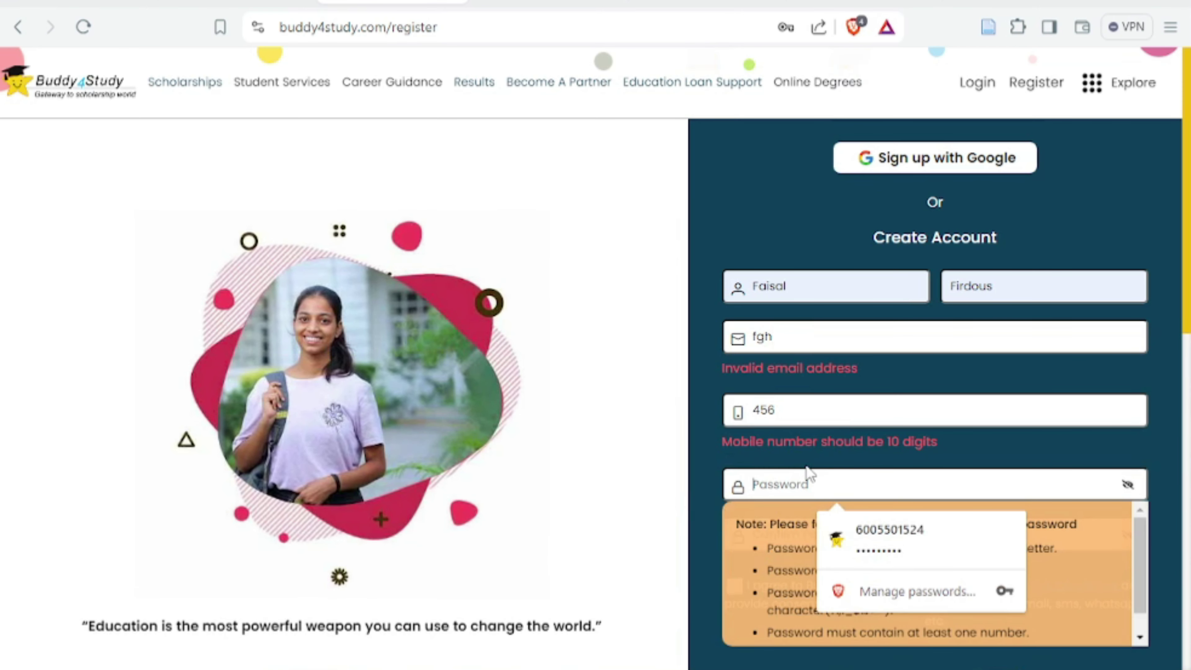
left_click(618, 504)
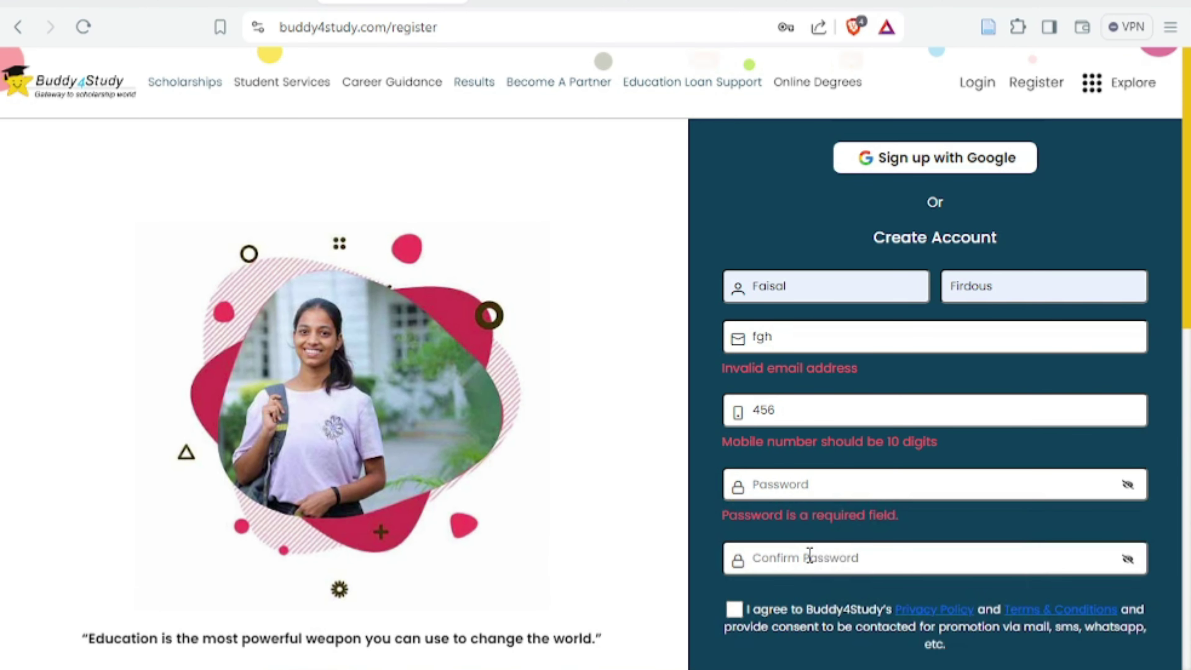
Agree to the privacy policy and terms, and return to the HDFC Bank Parivartan's ECSS Programme page without signing up
scroll(809, 553, "down", 2)
left_click(734, 512)
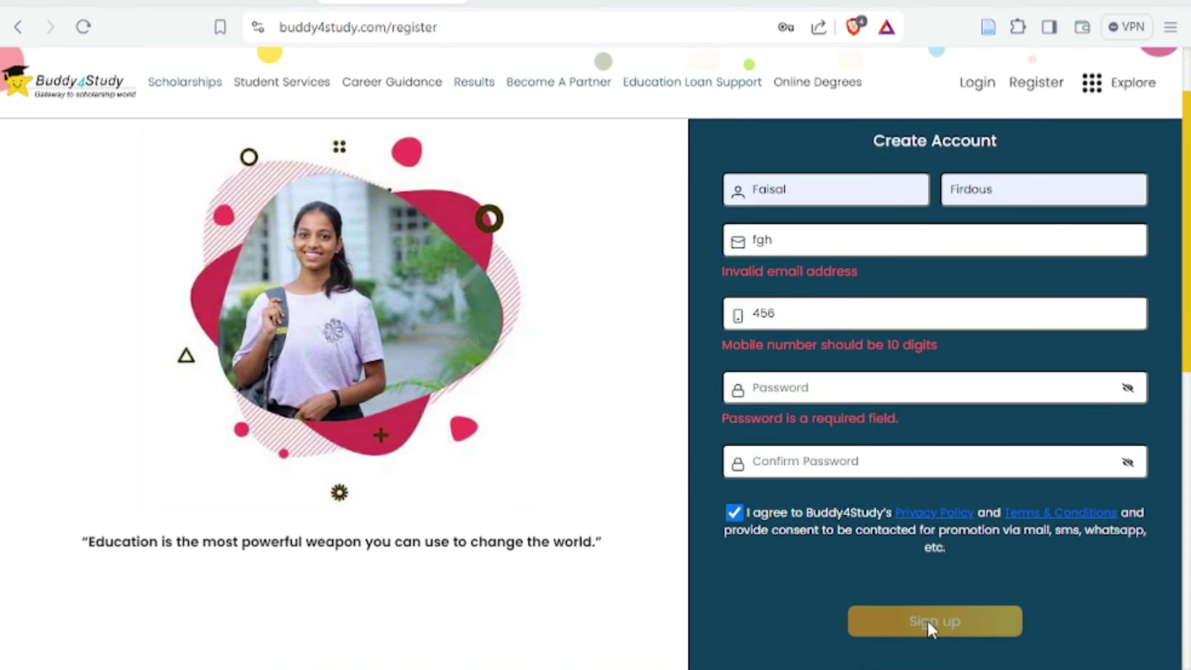
scroll(930, 620, "up", 2)
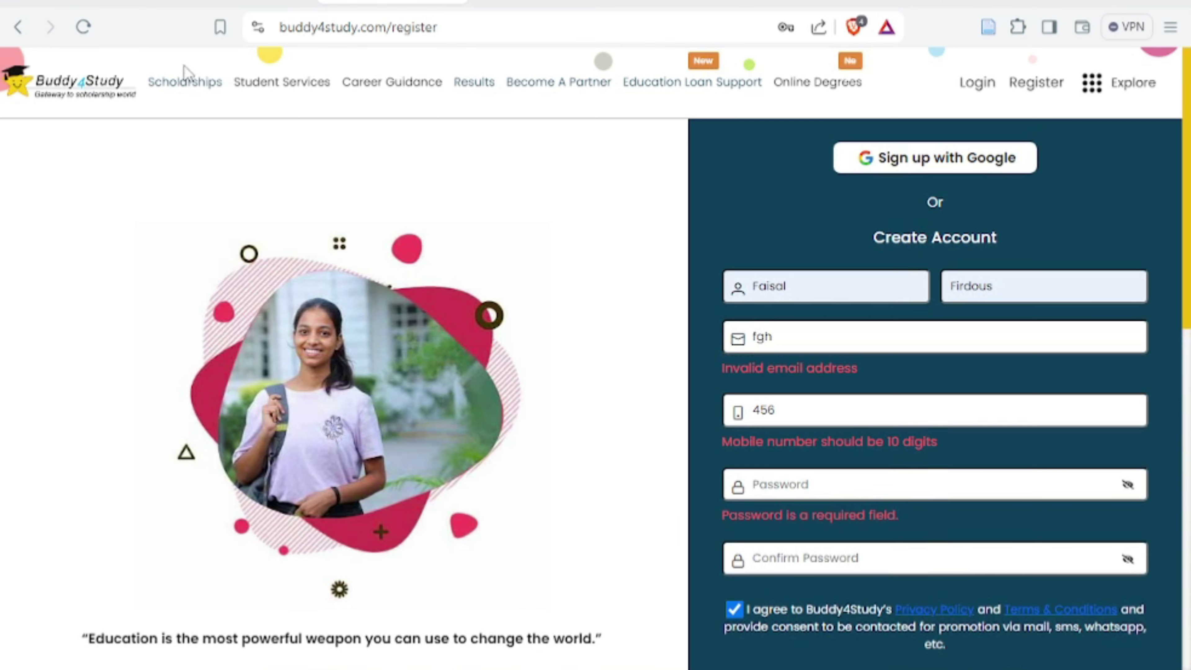
left_click(17, 27)
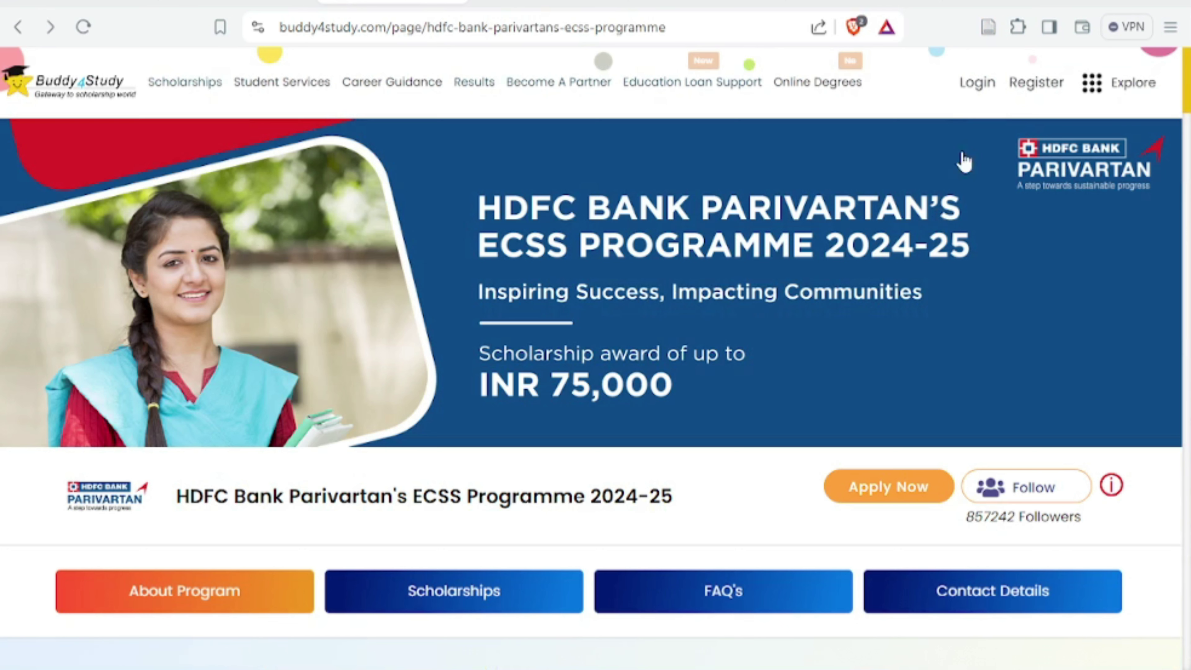
Log in to the existing account from the programme page and show the account options
left_click(974, 87)
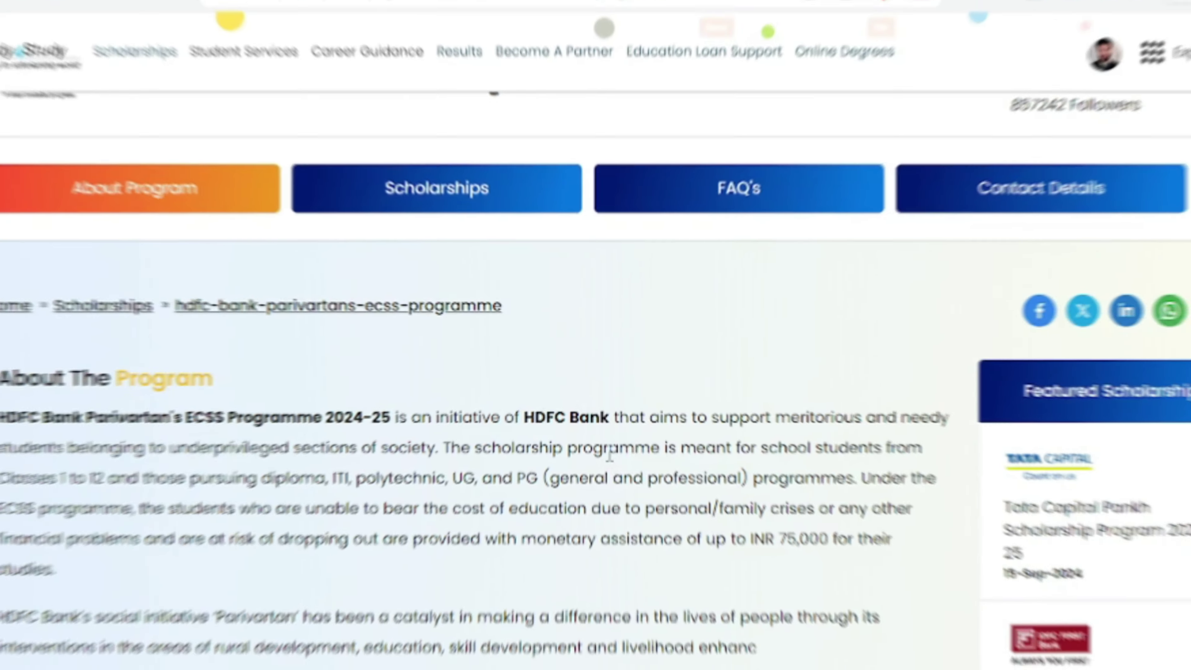
scroll(649, 425, "up", 4)
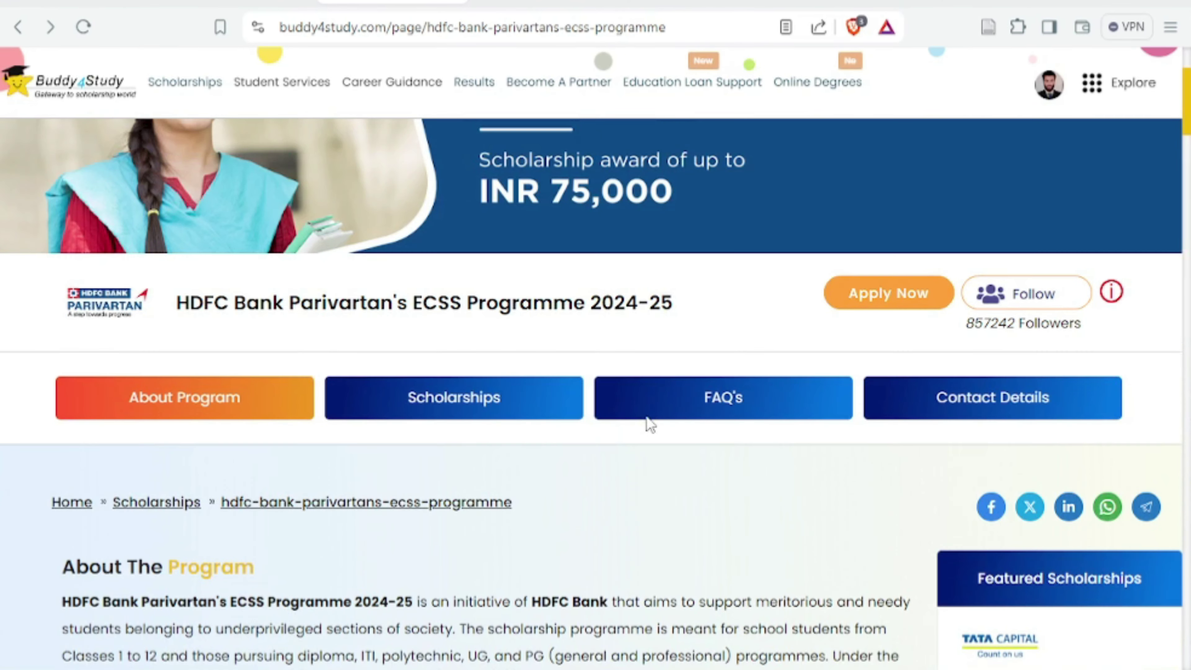
left_click(1049, 101)
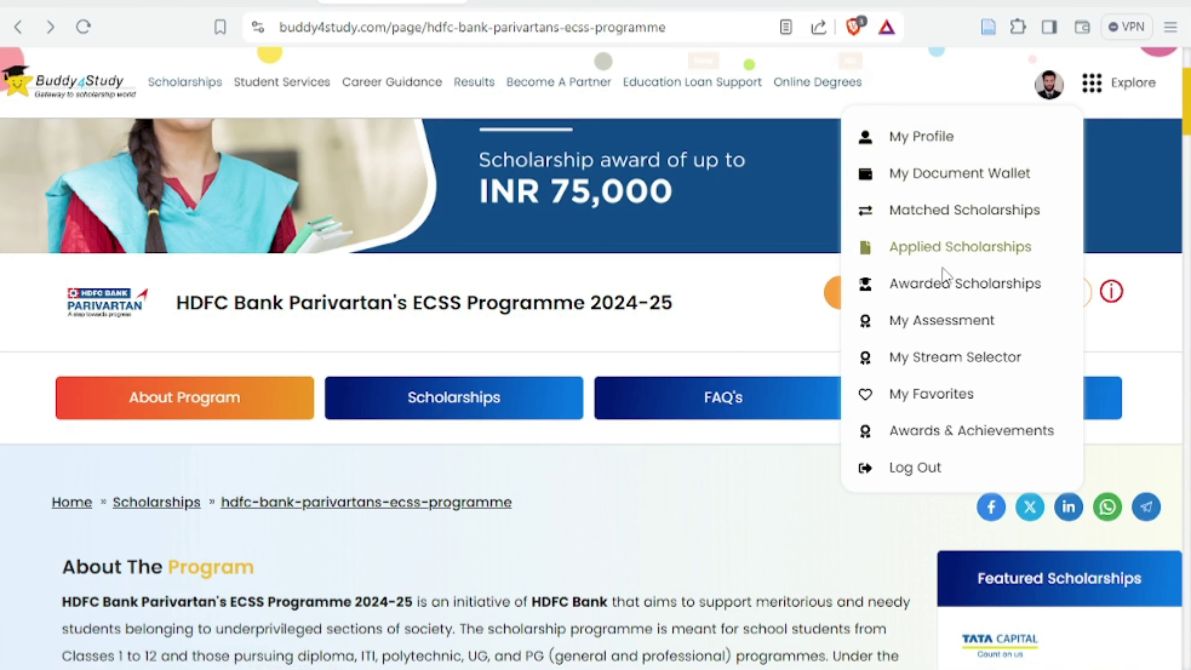
Open the application for the ECSS Programme for Postgraduate Students (Merit-cum-Need Based) 2024-25 and read its instructions
scroll(747, 311, "down", 10)
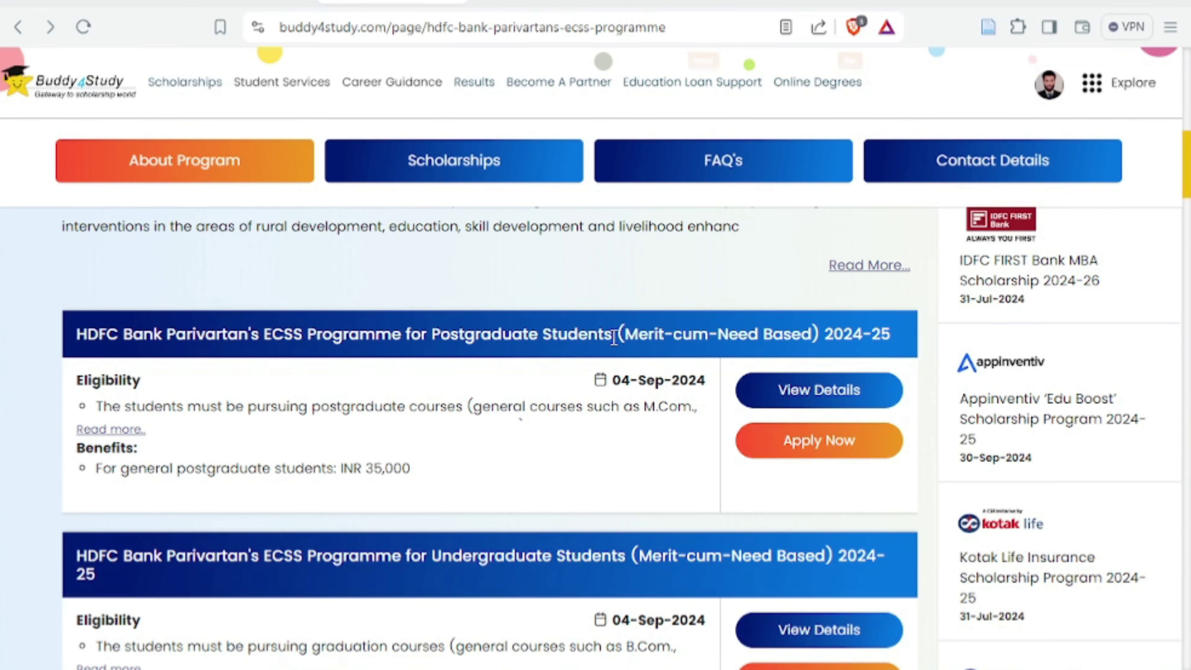
left_click(820, 448)
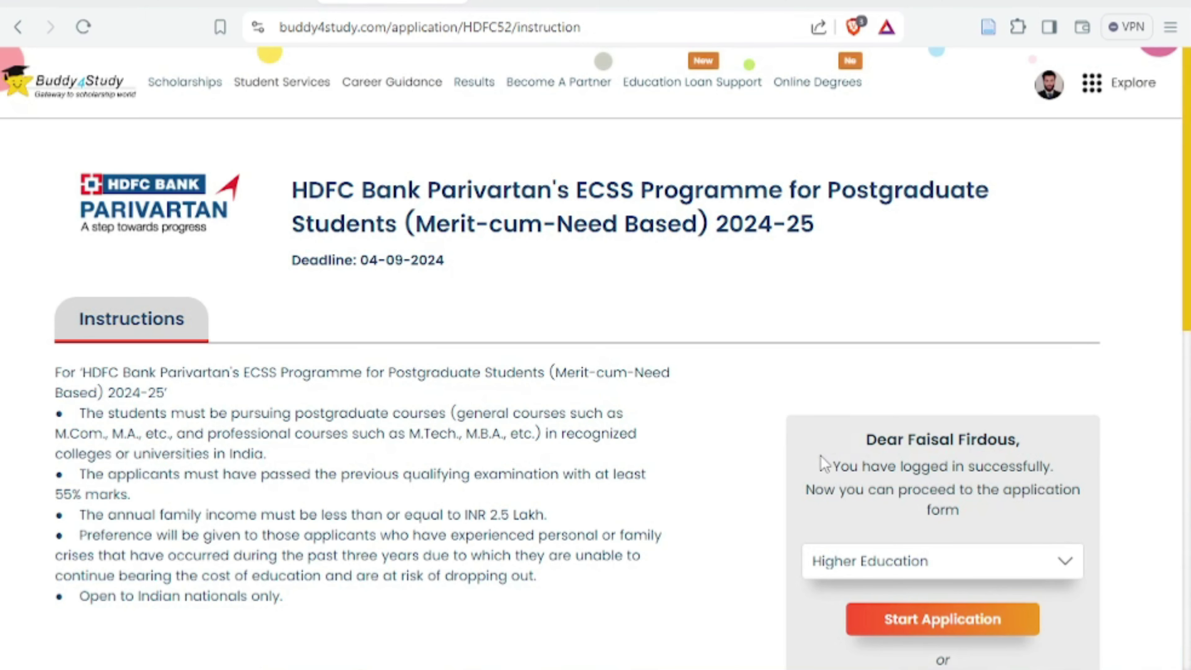
scroll(822, 460, "down", 4)
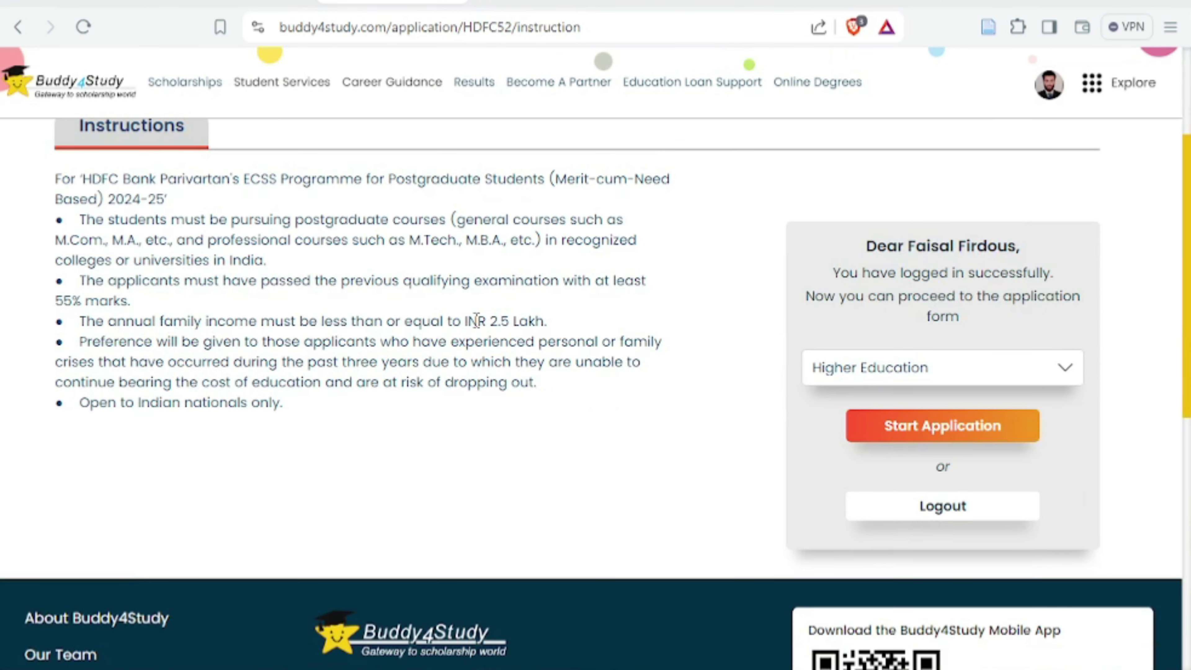
Start the postgraduate scholarship application, keeping Higher Education as the scholarship purpose
left_click(942, 434)
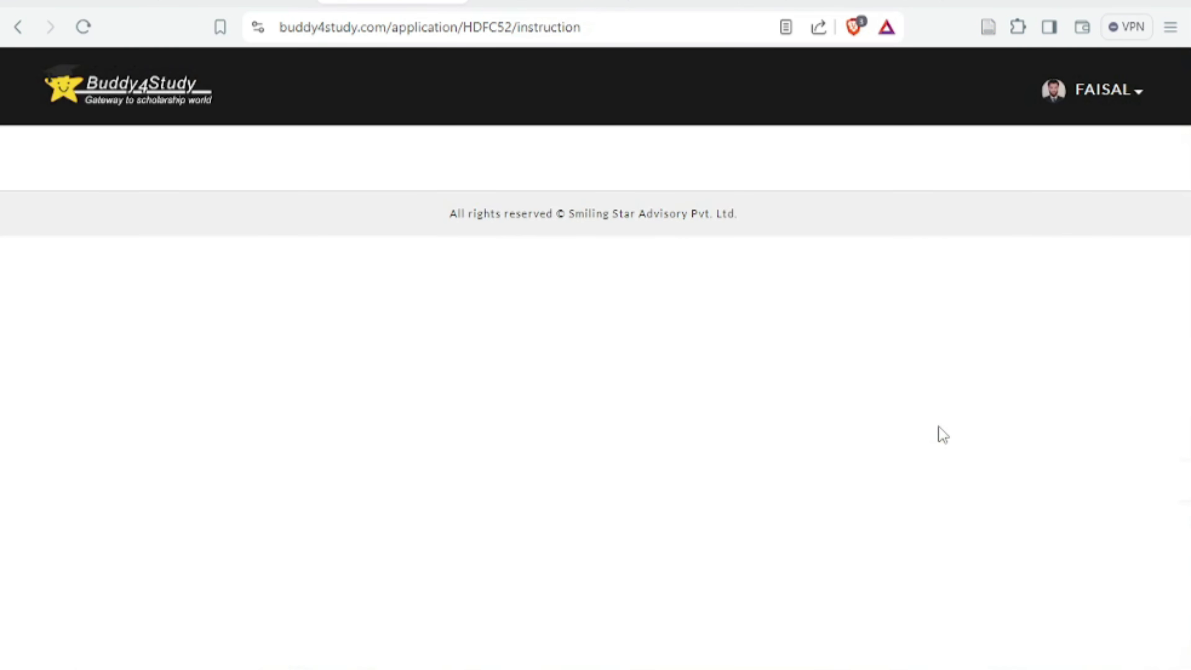
scroll(907, 425, "down", 5)
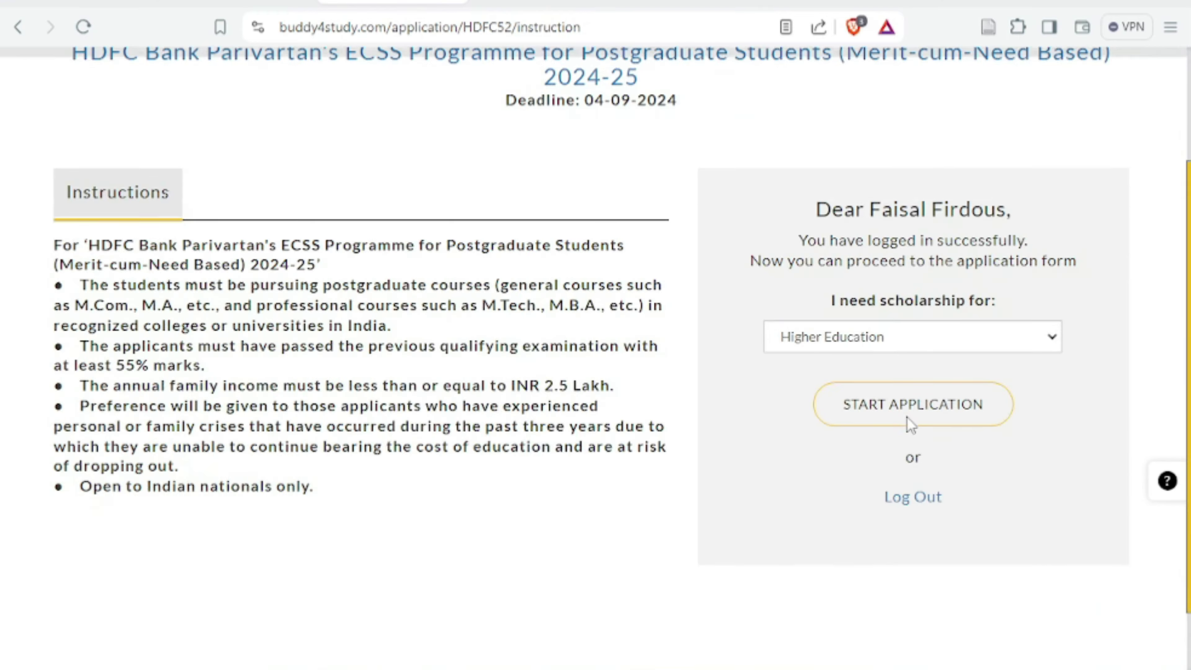
left_click(900, 377)
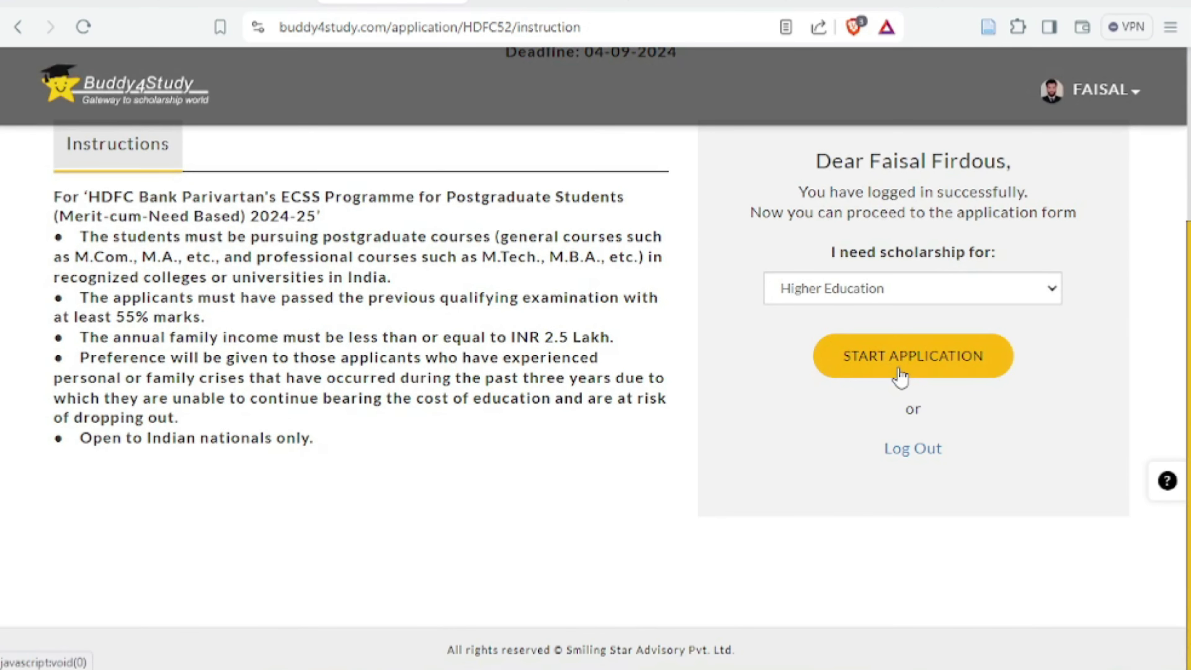
left_click(894, 296)
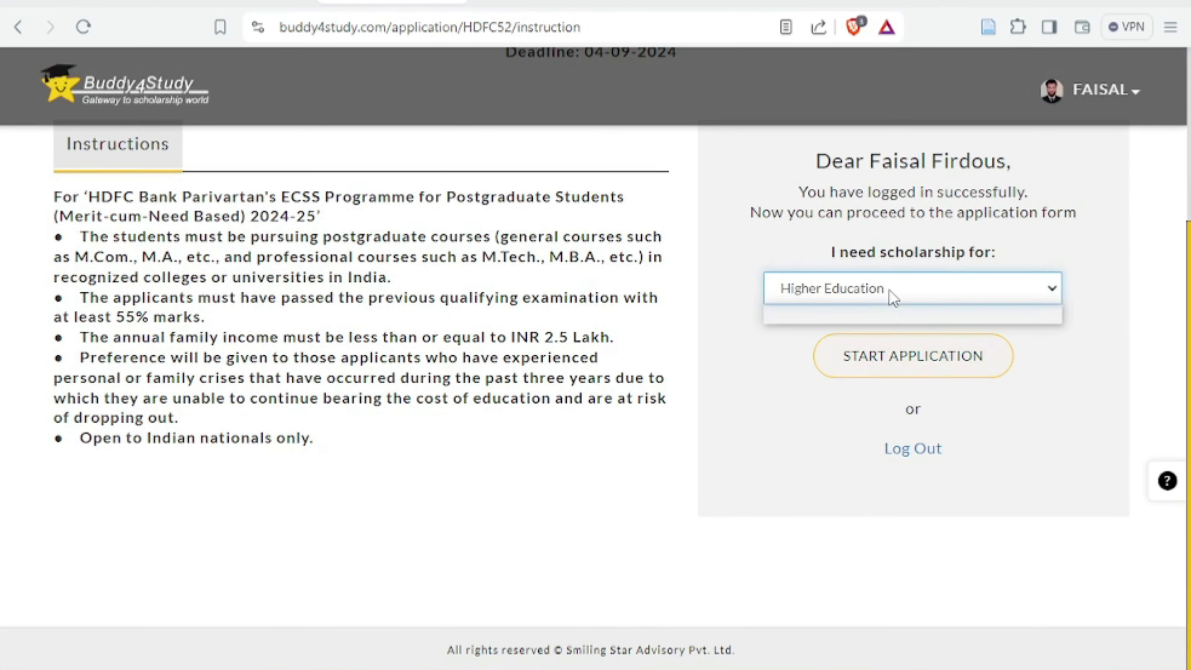
left_click(893, 297)
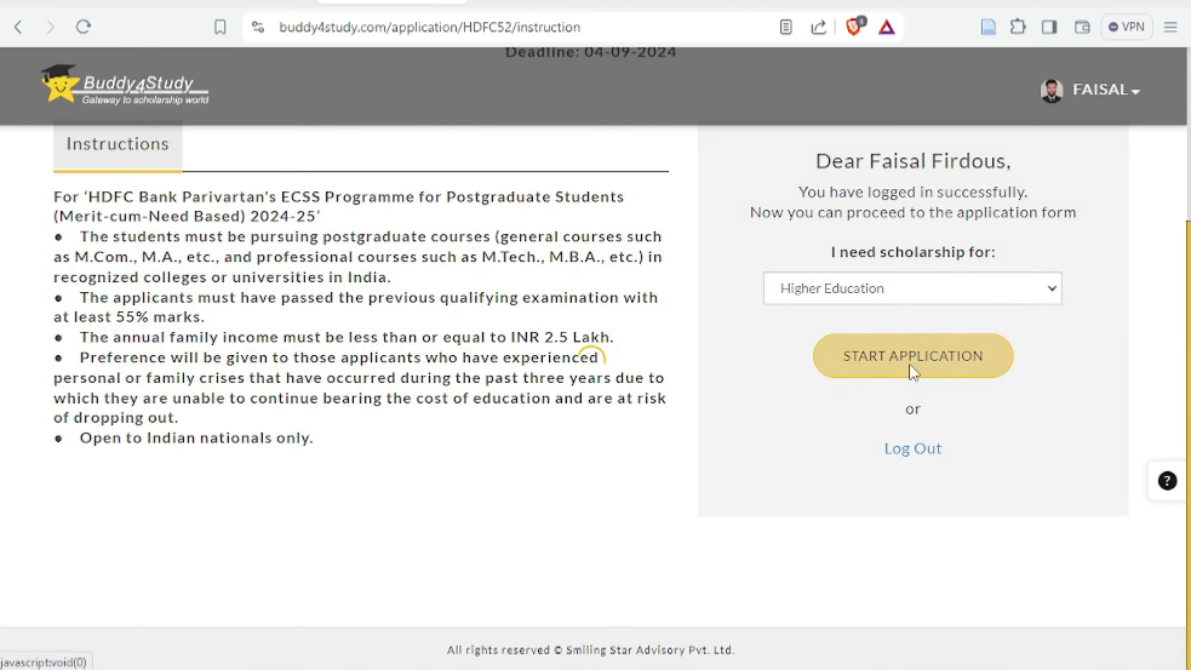
left_click(910, 365)
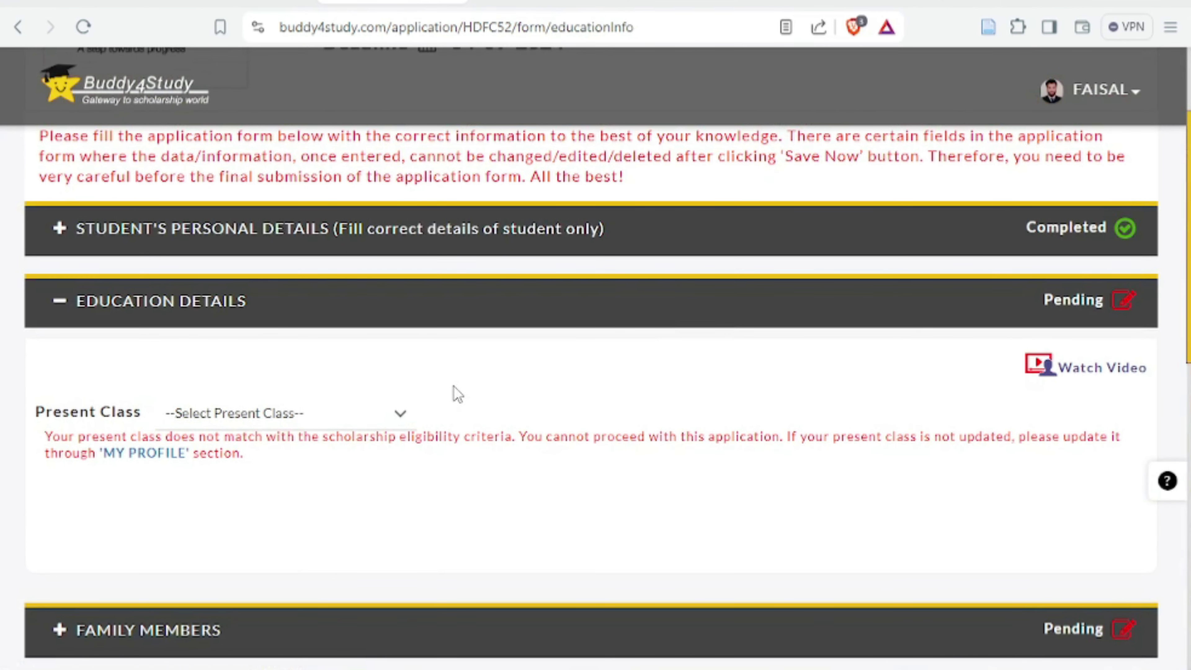
Check the Present Class options under Education Details and look over the other sections of the application form
left_click(383, 418)
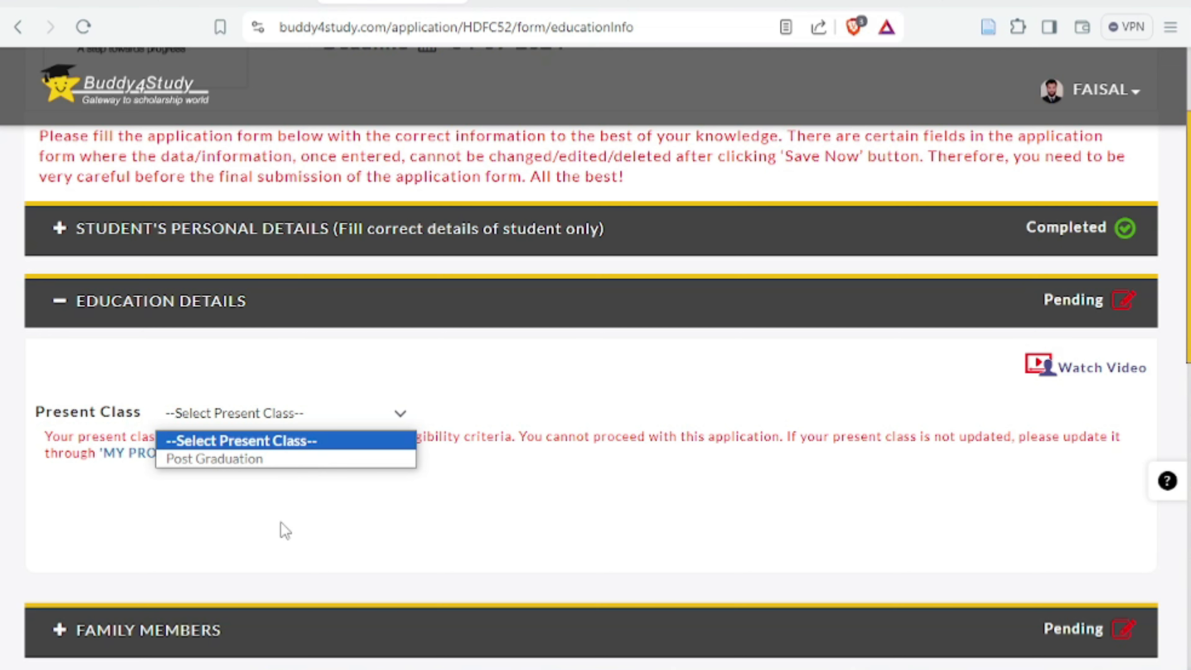
scroll(281, 522, "down", 2)
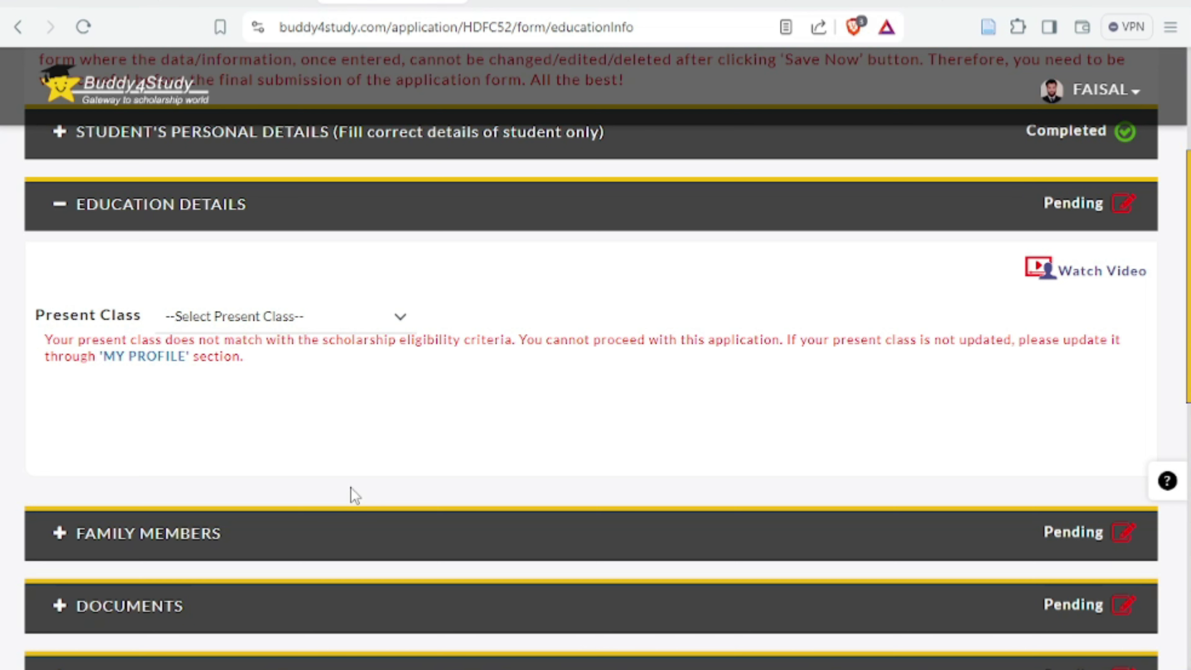
scroll(354, 495, "down", 2)
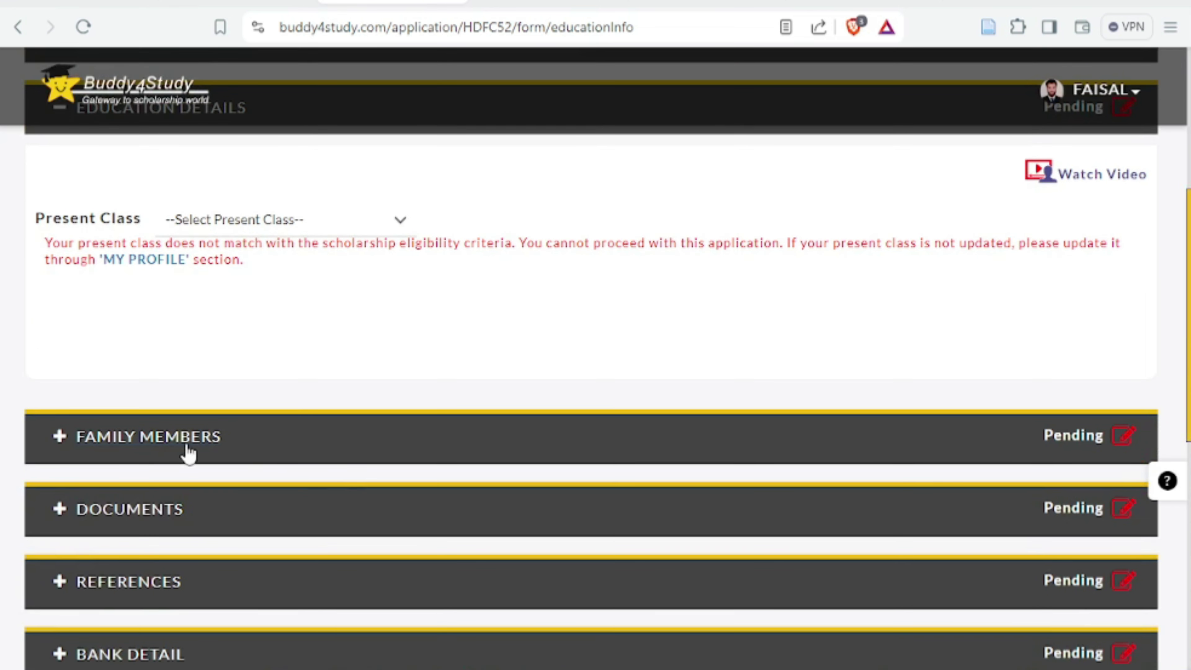
scroll(315, 394, "up", 5)
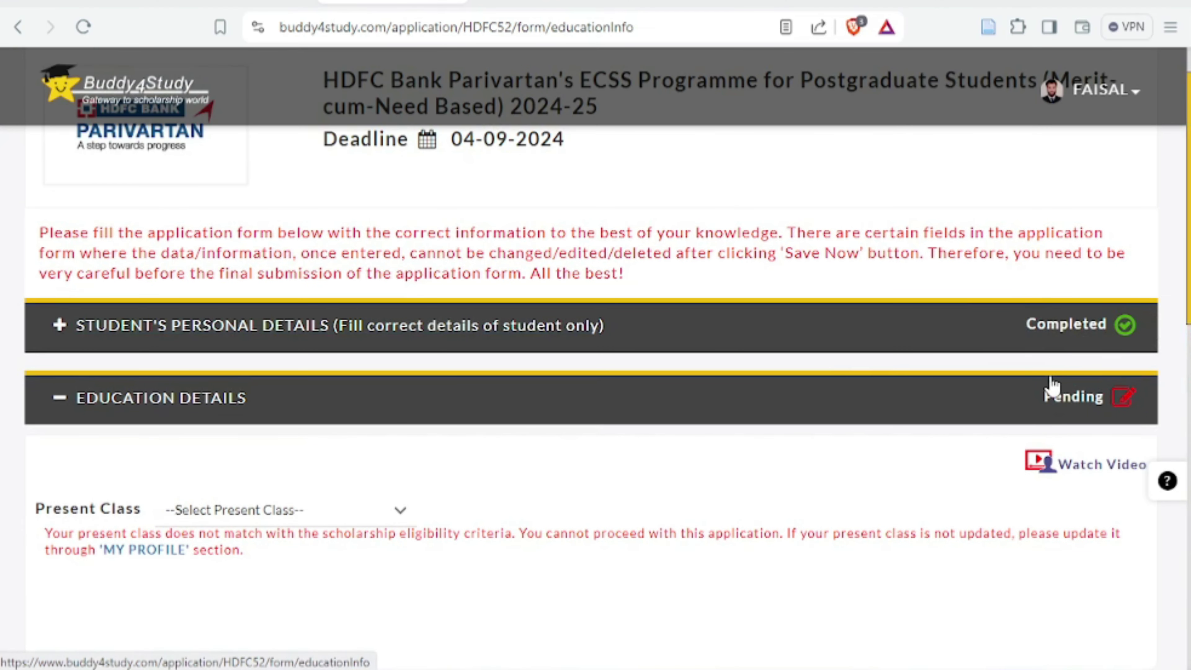
Open the Family Members section and save the prefilled record of the father
scroll(858, 354, "down", 6)
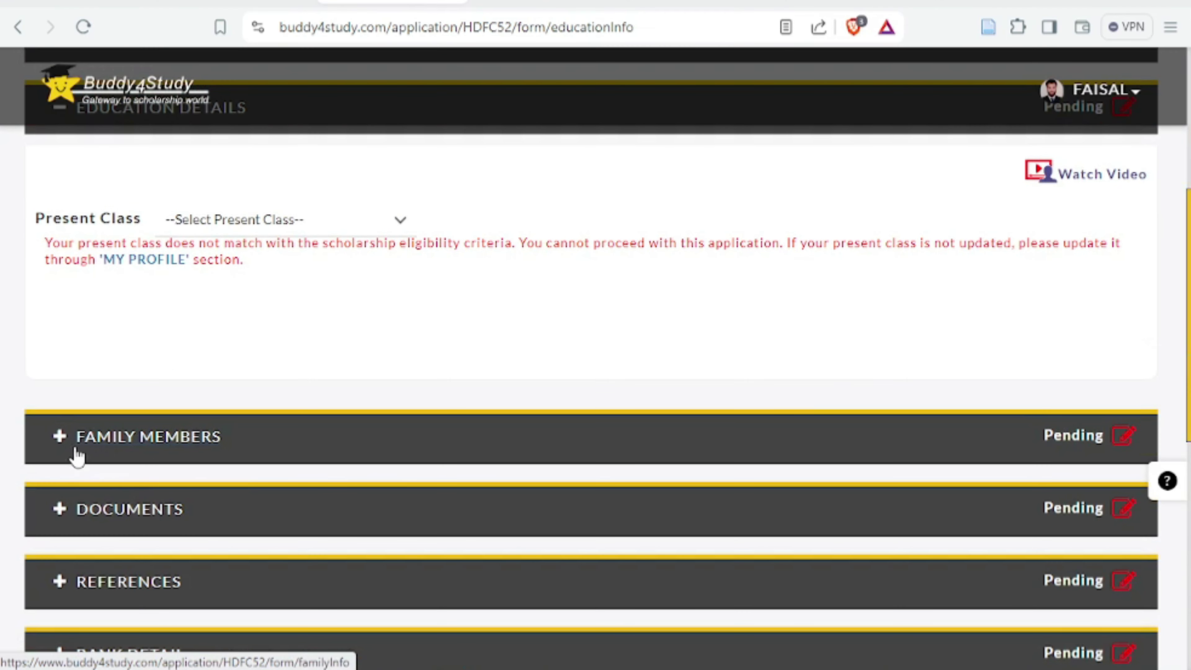
left_click(64, 443)
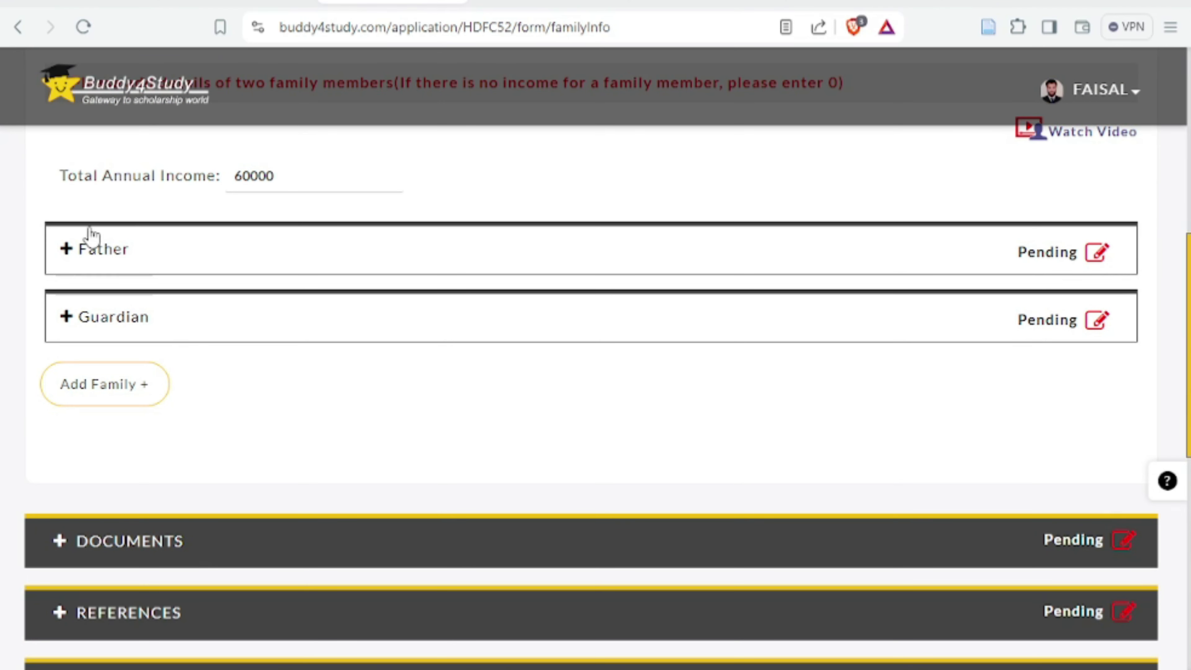
left_click(81, 251)
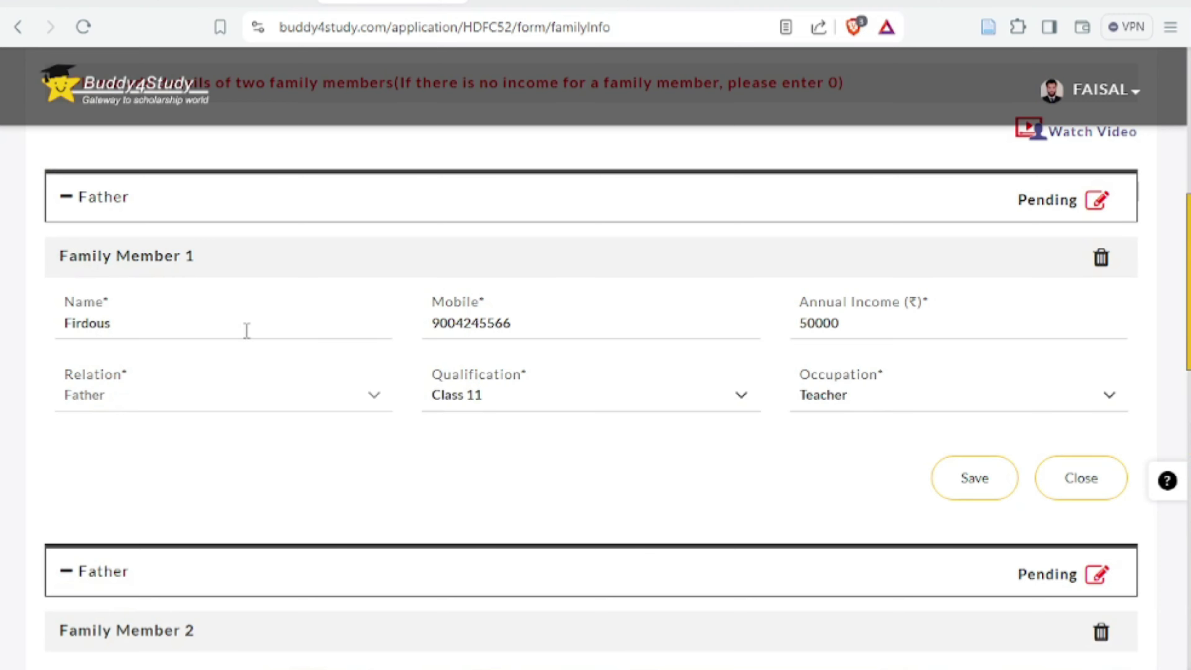
left_click(1052, 490)
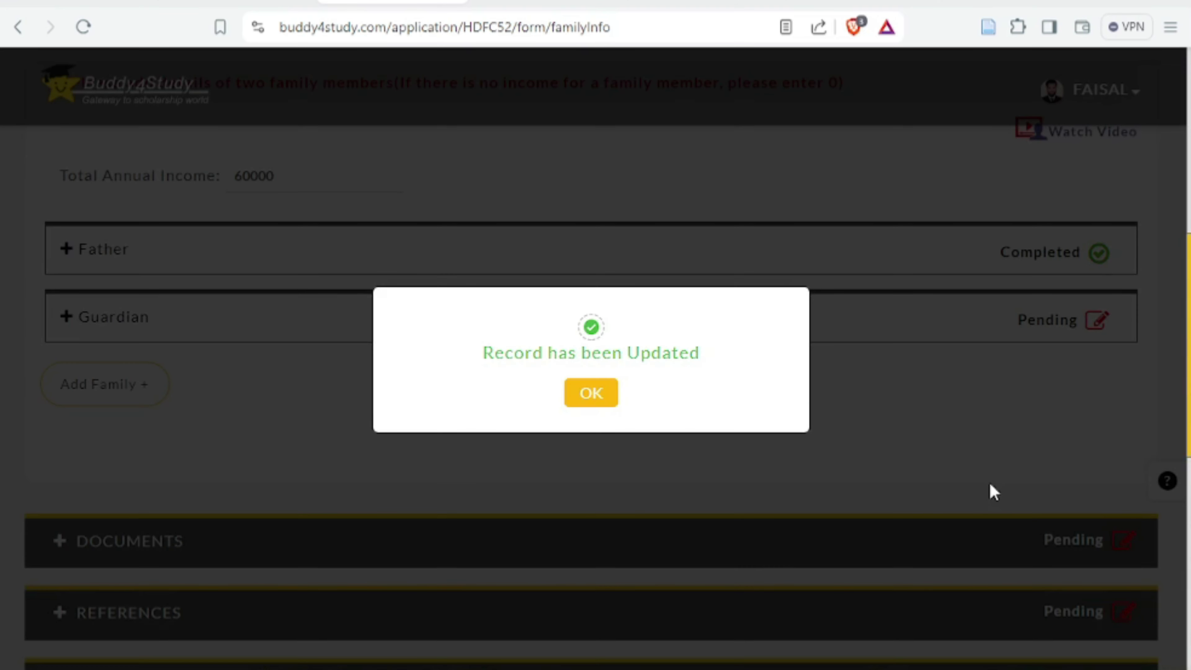
left_click(580, 399)
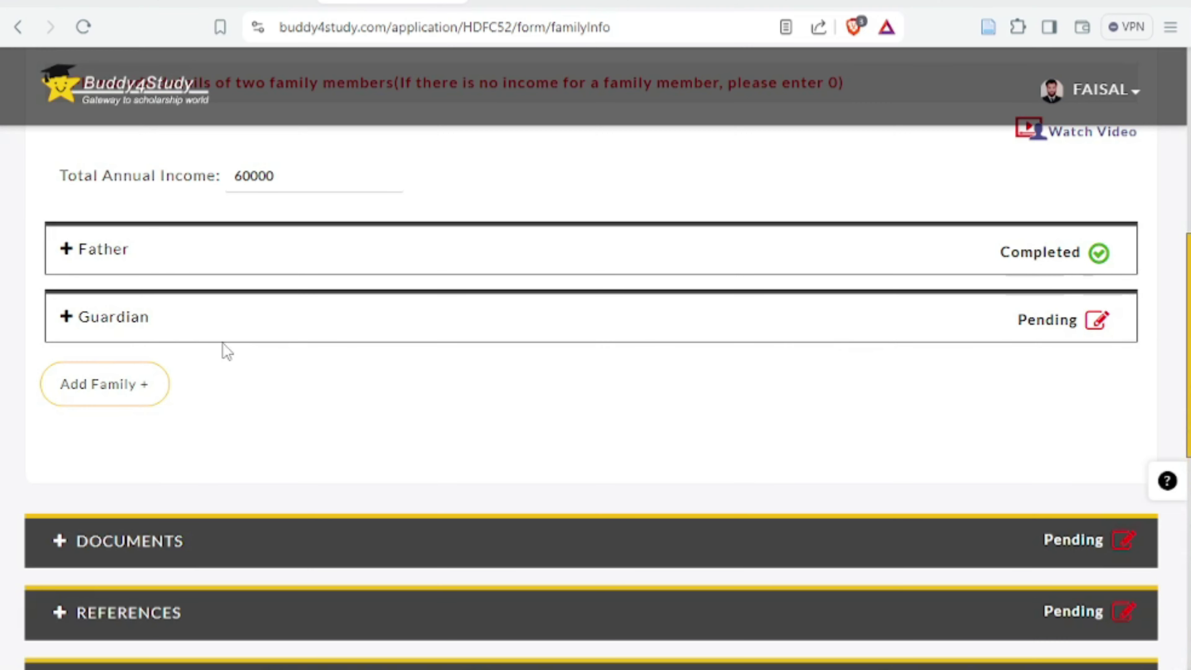
Save the prefilled record of the guardian and continue to the Documents section
left_click(69, 319)
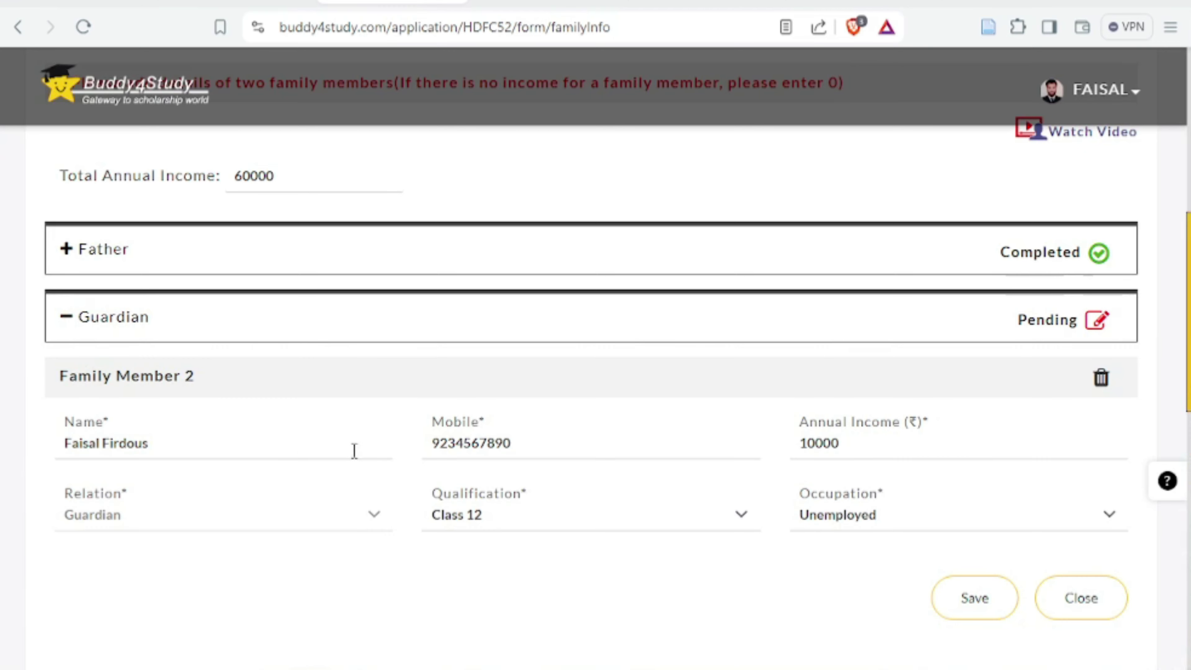
left_click(976, 598)
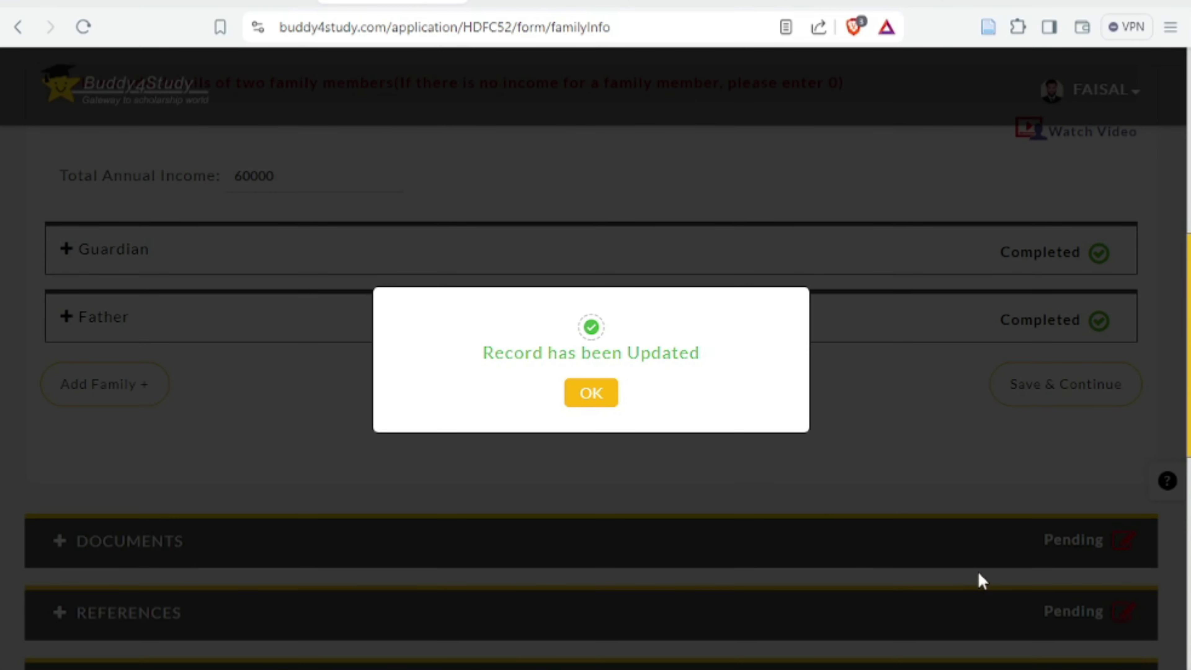
left_click(586, 397)
left_click(1053, 393)
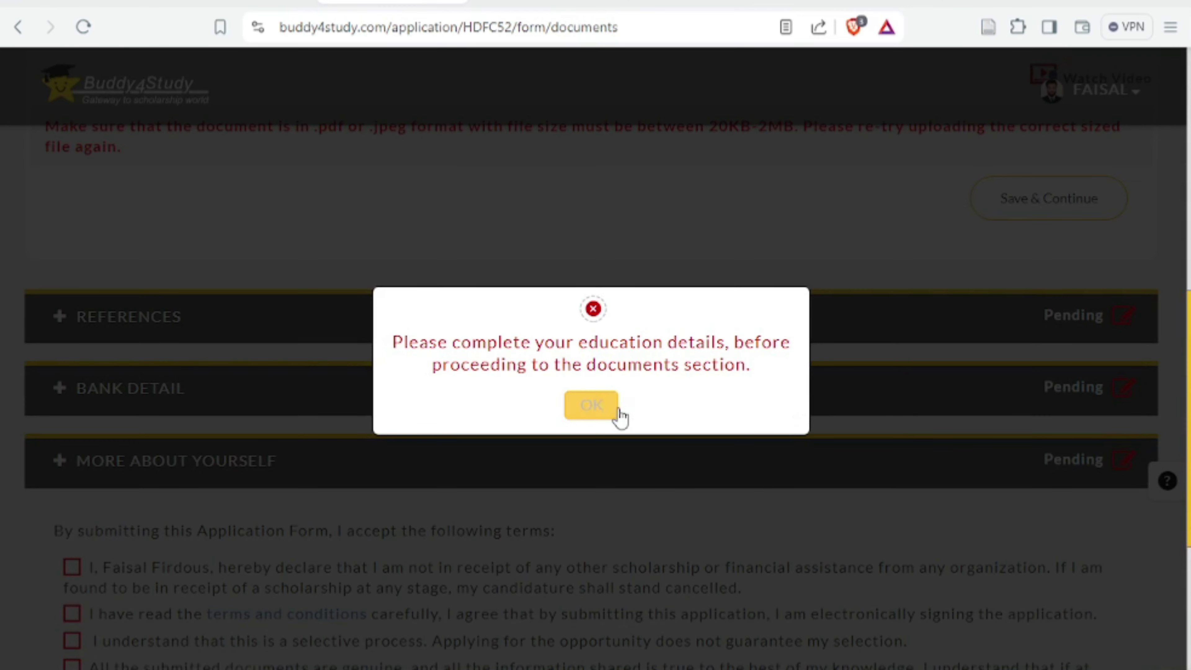
Try to open the Documents section of the application form and dismiss the education details notices
left_click(612, 413)
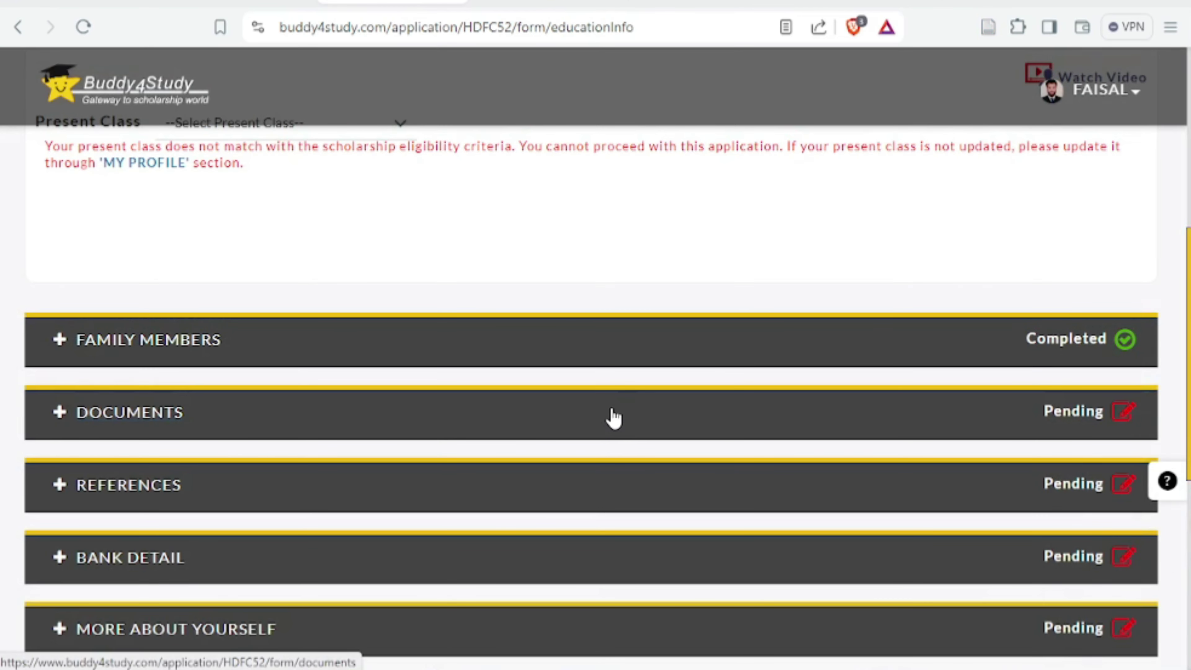
scroll(613, 417, "down", 2)
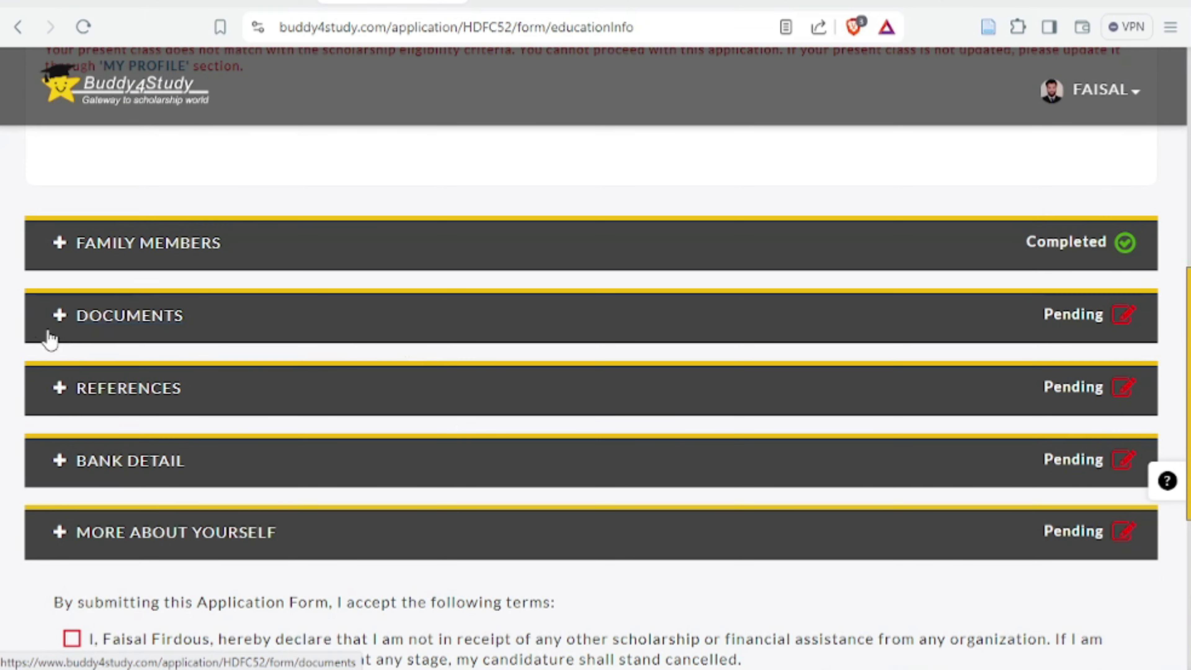
left_click(64, 317)
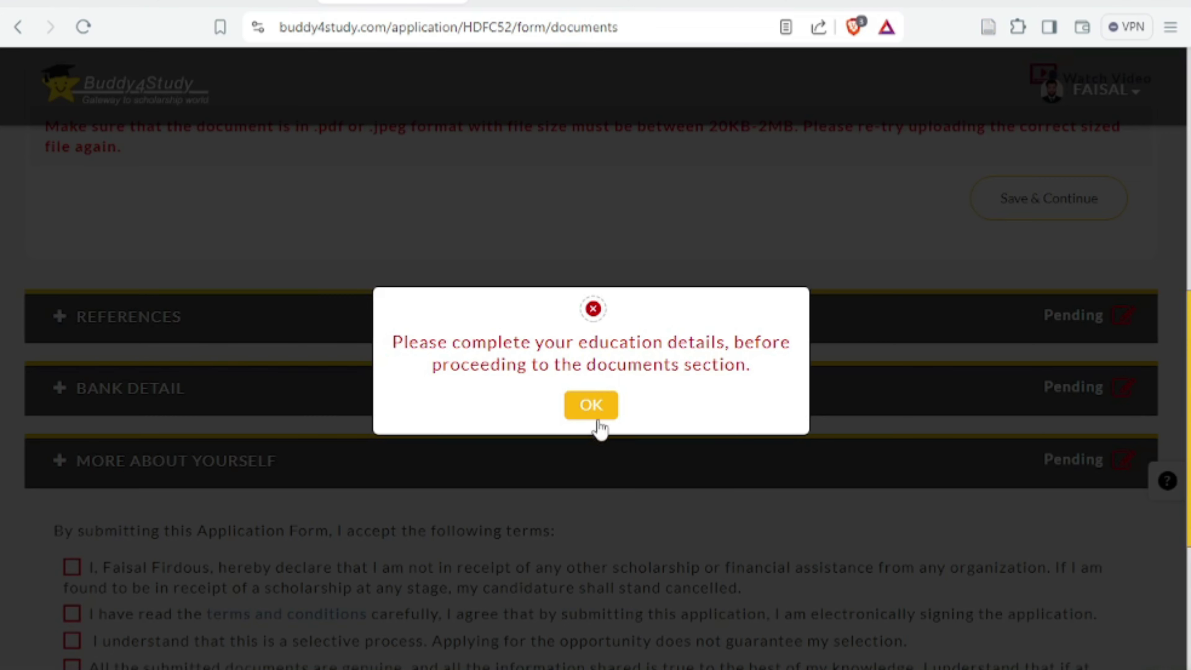
left_click(598, 421)
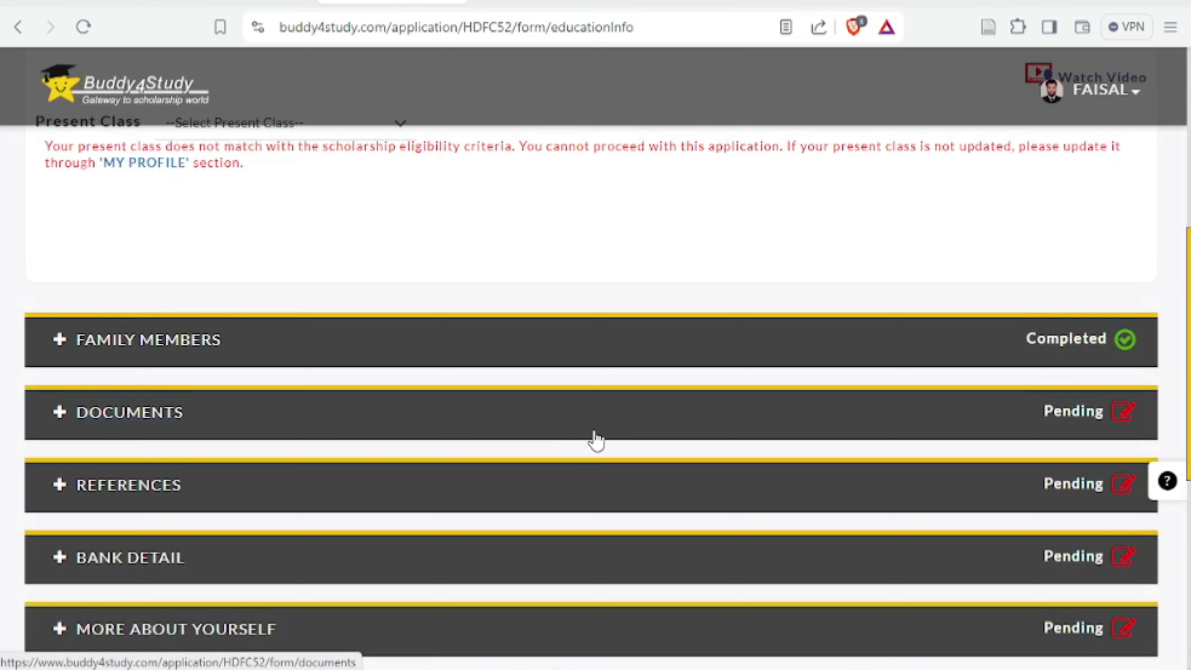
left_click(1119, 413)
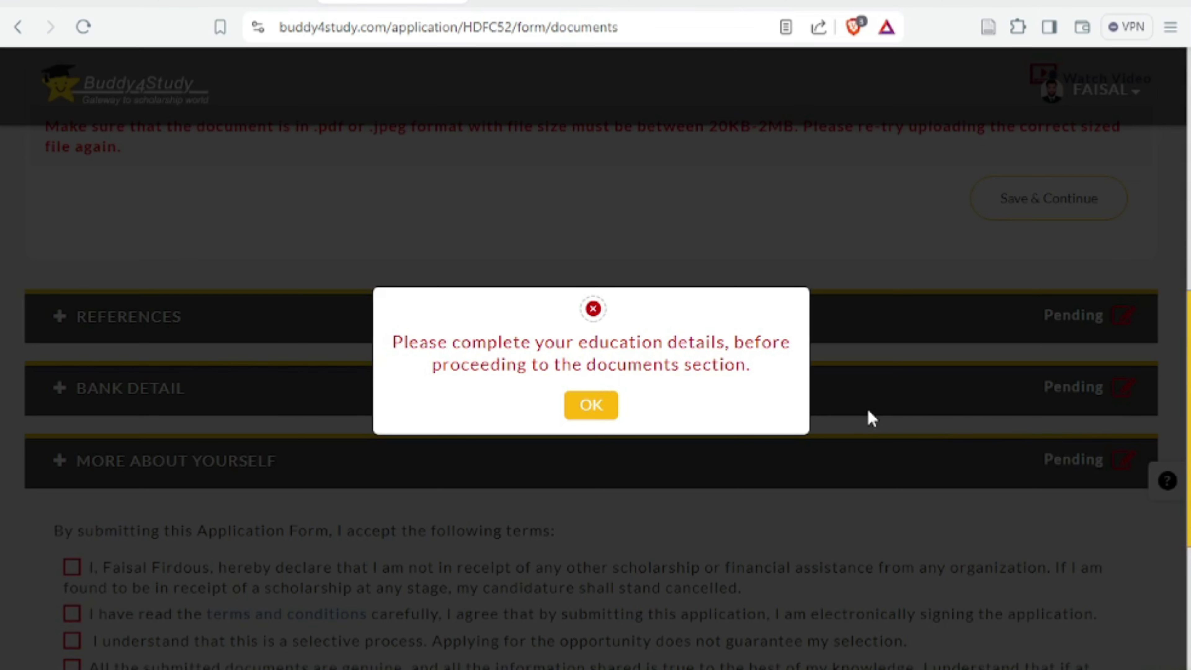
left_click(601, 410)
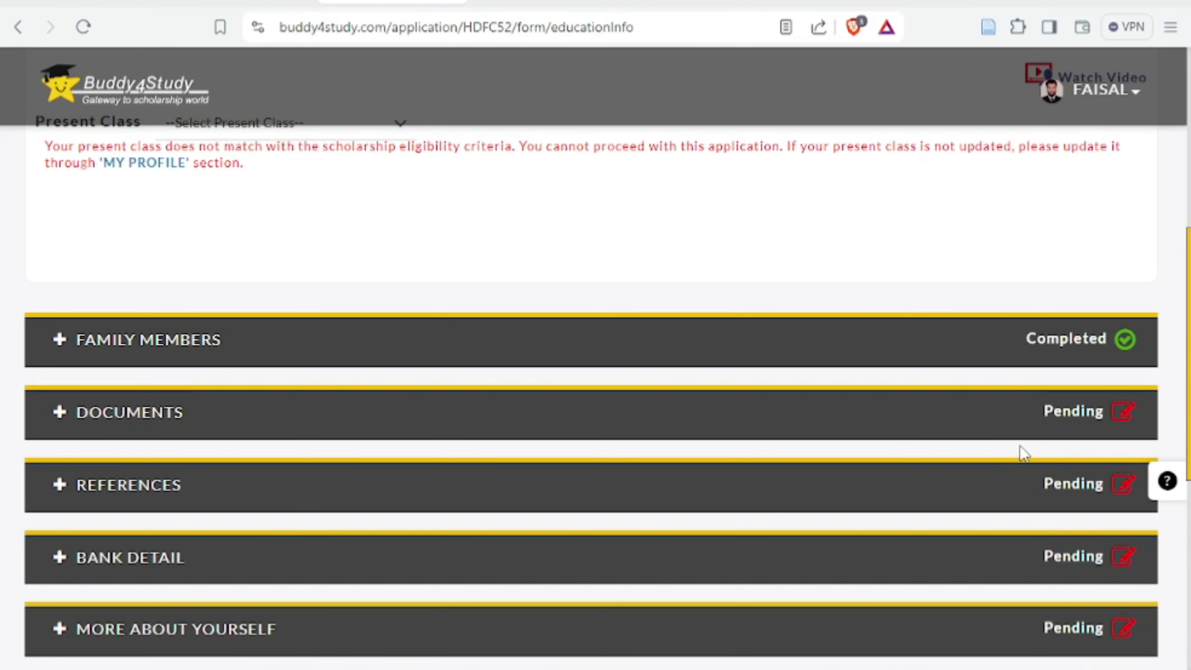
Open the References section, save the prefilled teacher reference, and continue to Bank Detail
scroll(853, 481, "down", 5)
left_click(56, 298)
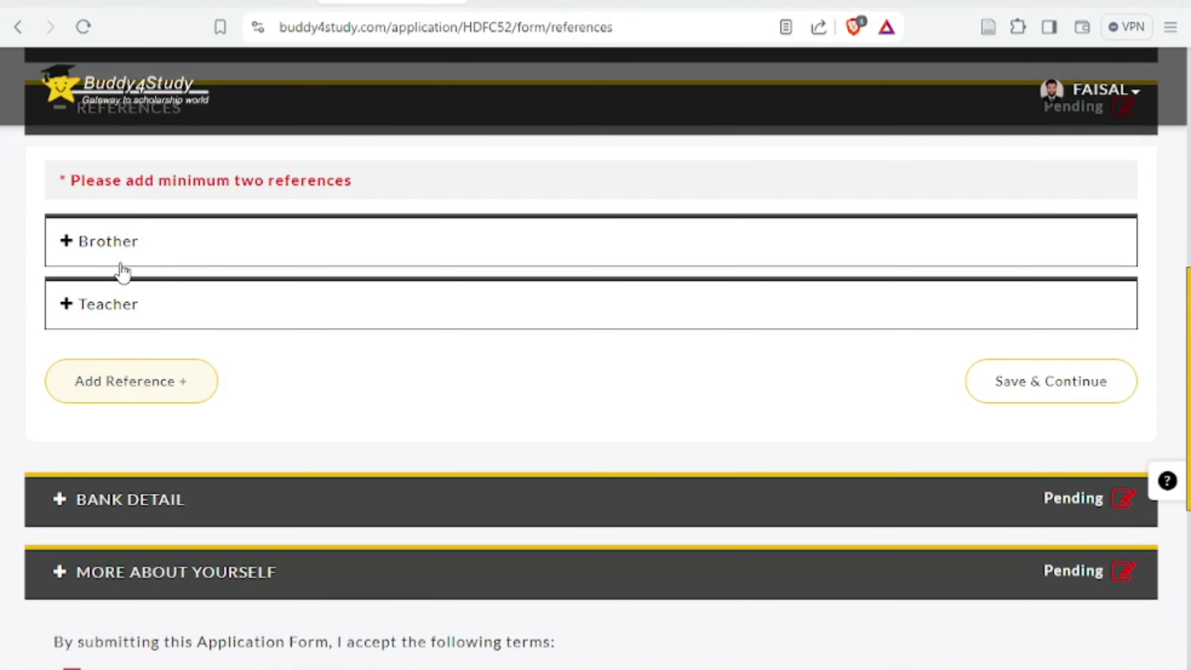
left_click(68, 304)
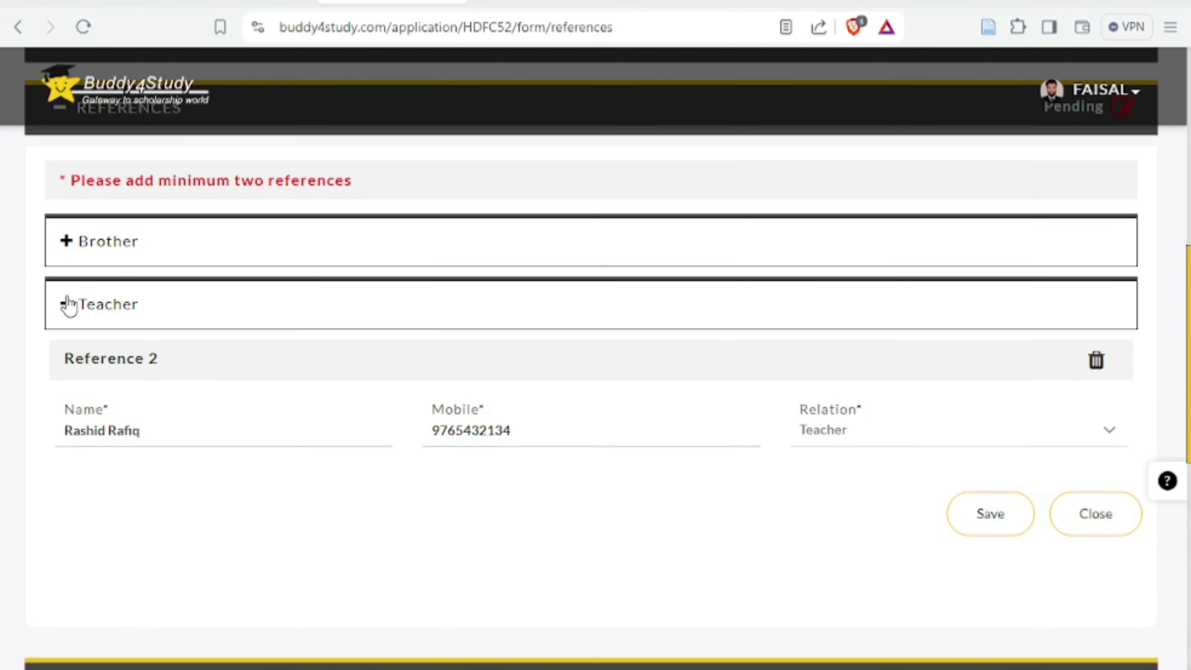
left_click(980, 521)
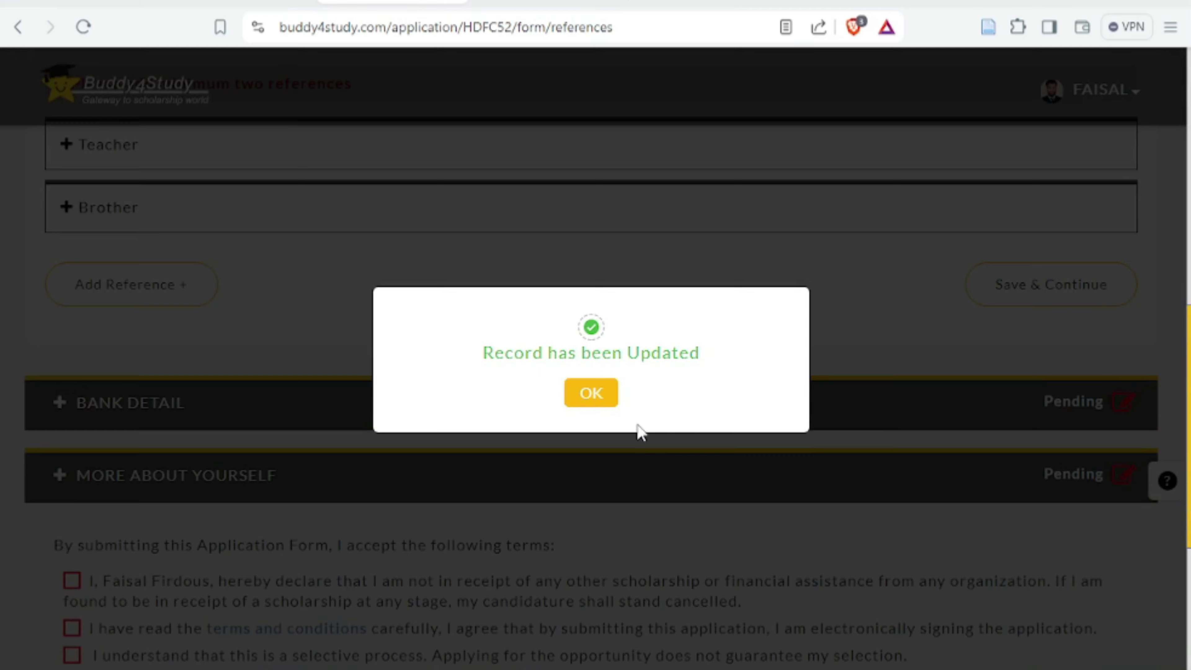
left_click(594, 394)
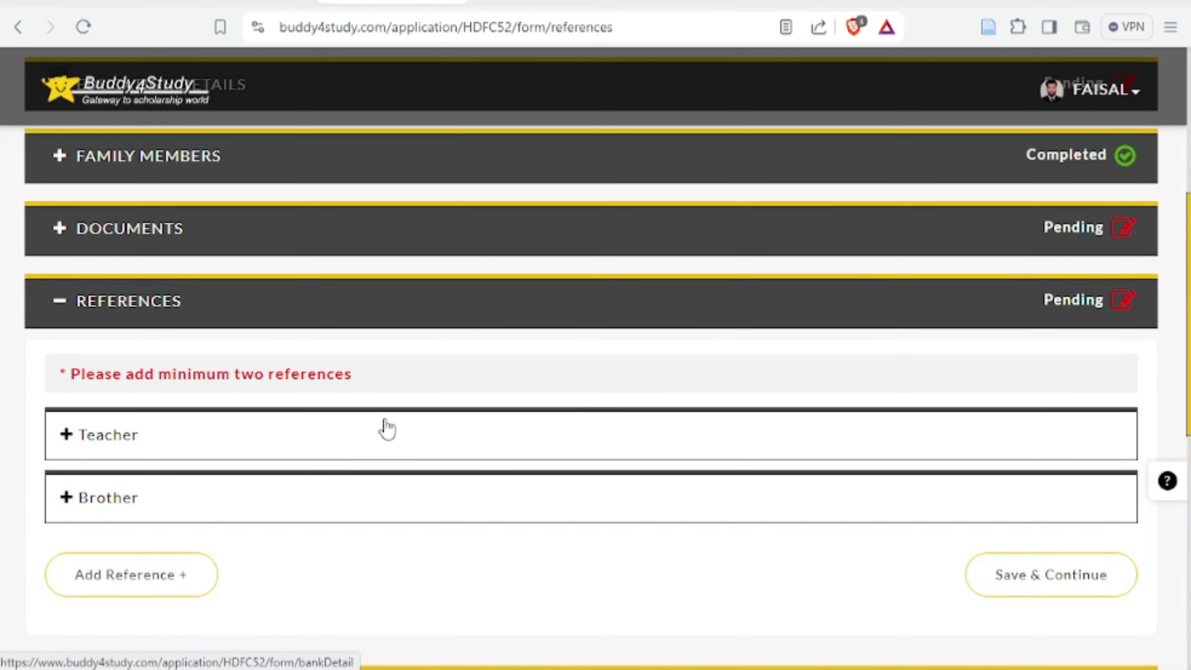
left_click(1048, 581)
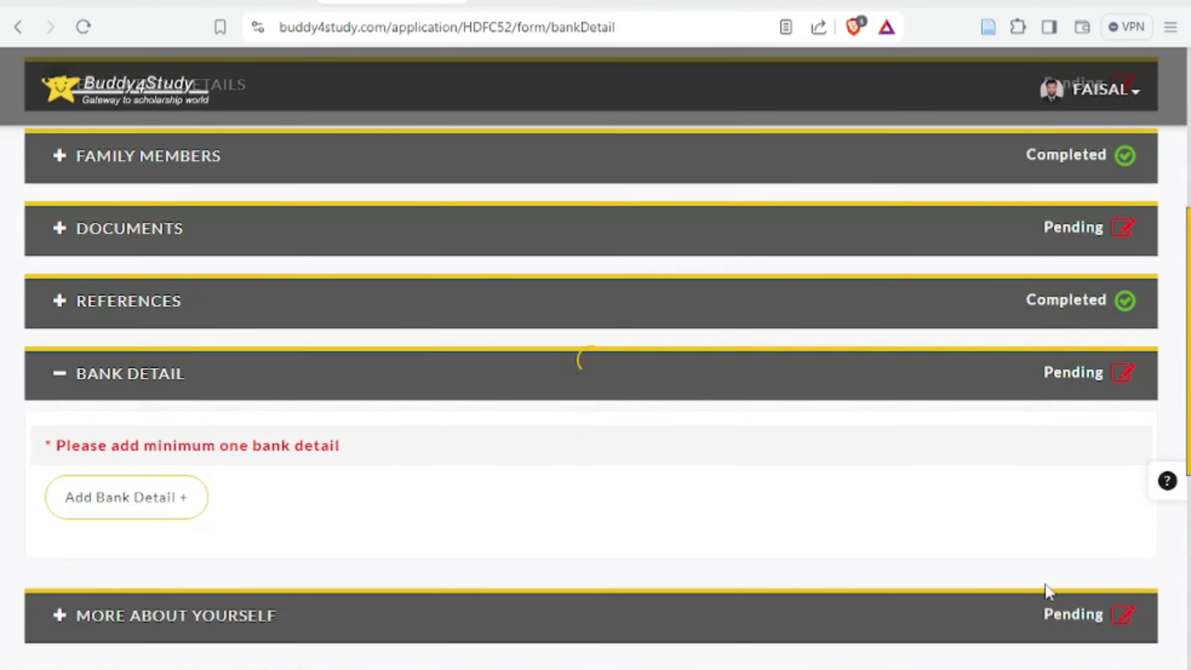
Add a bank detail with the account holder's name, account number and IFSC code JAKA0YARPUR, then save it and continue
scroll(1046, 584, "up", 5)
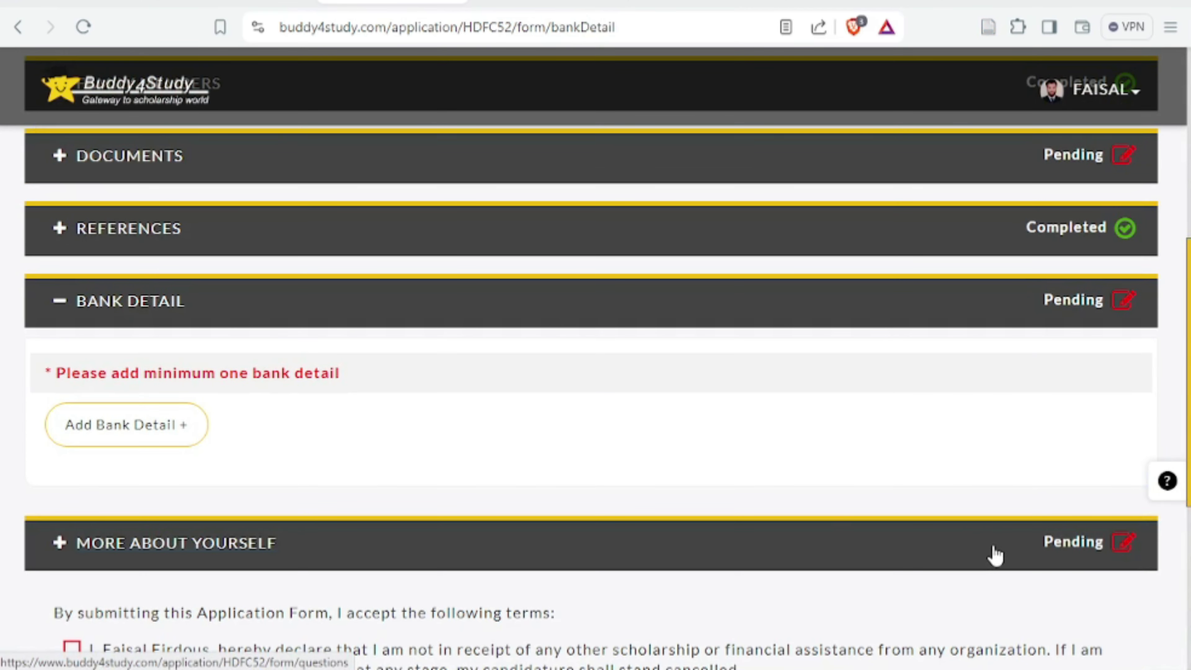
left_click(126, 446)
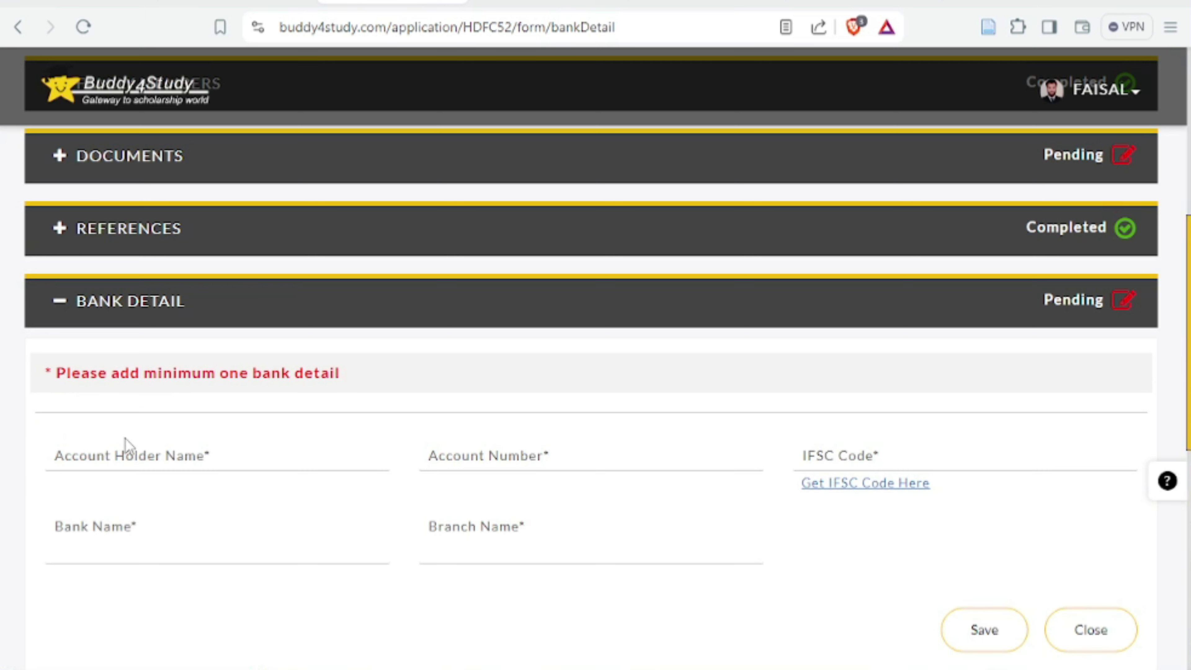
left_click(175, 444)
left_click(195, 497)
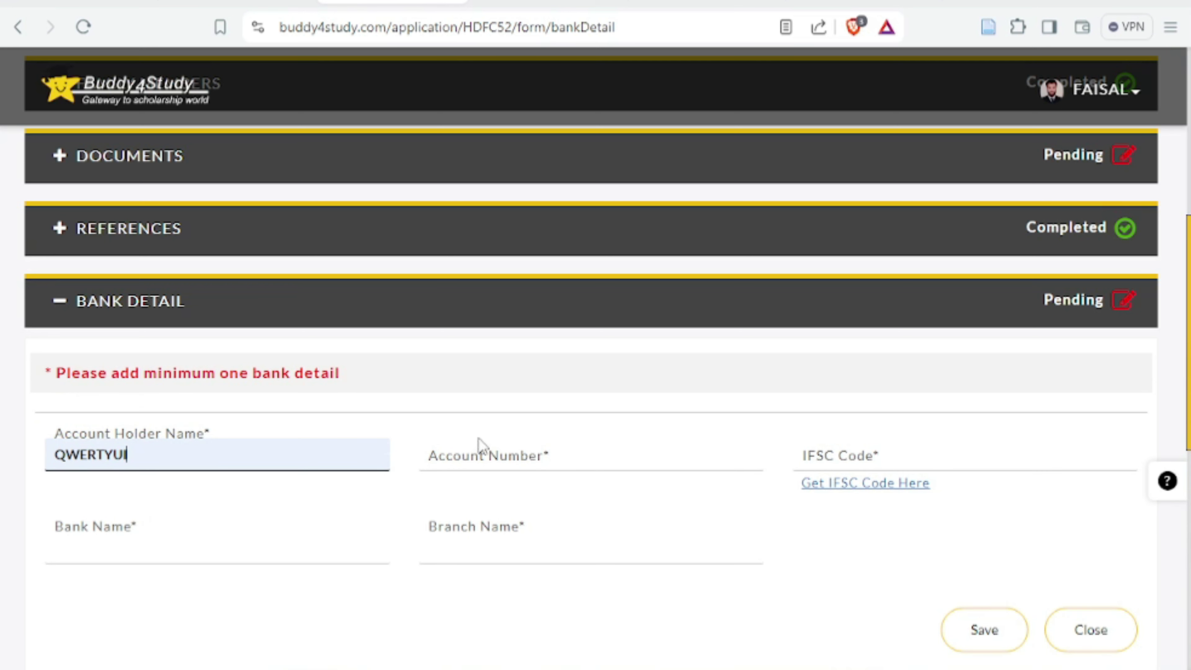
left_click(497, 446)
left_click(582, 506)
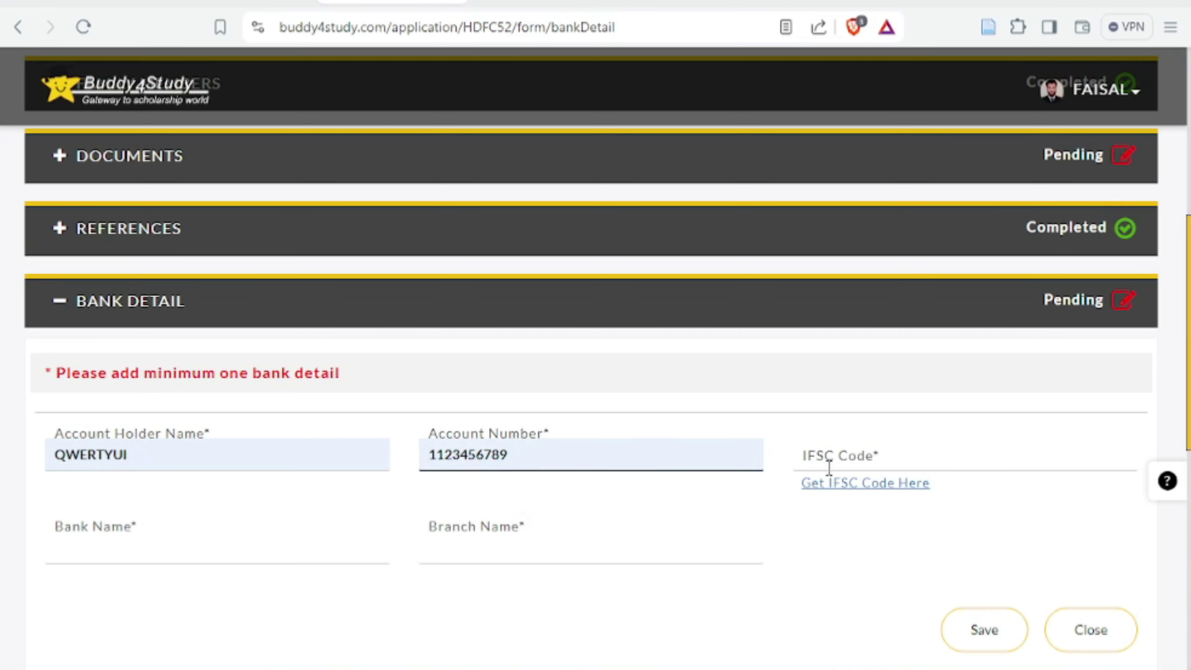
left_click(936, 455)
left_click(941, 498)
scroll(300, 494, "down", 3)
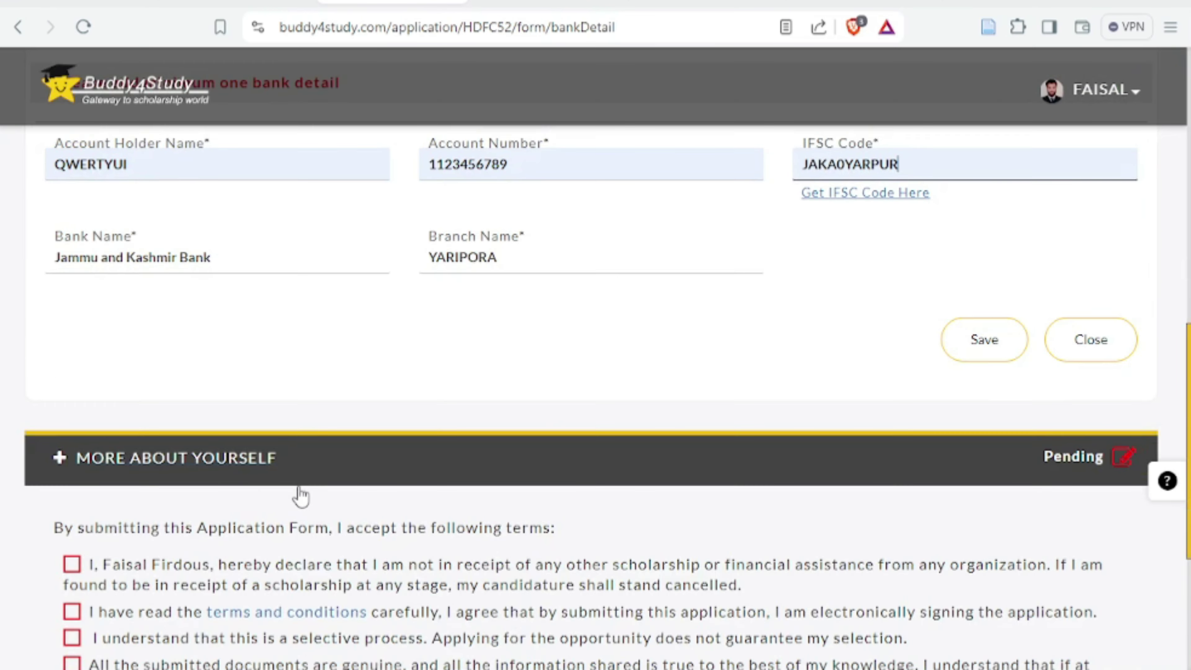
left_click(989, 342)
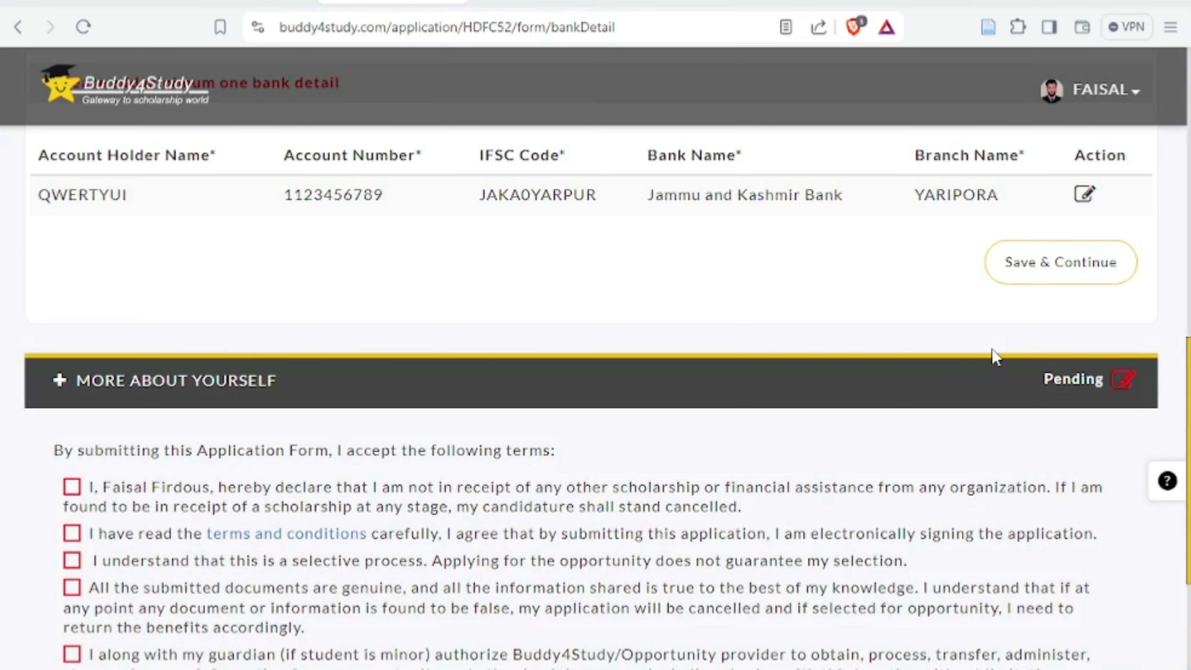
left_click(1049, 262)
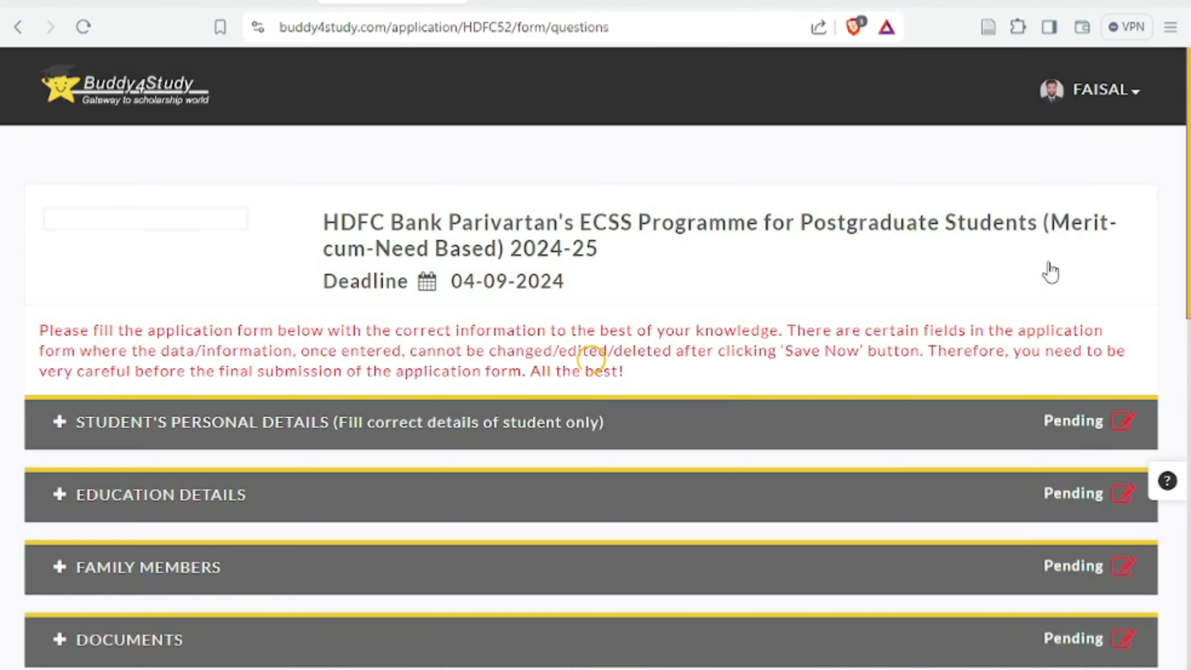
Review the first questions under More About Yourself and set the Year of Crisis to 2023
scroll(920, 388, "up", 5)
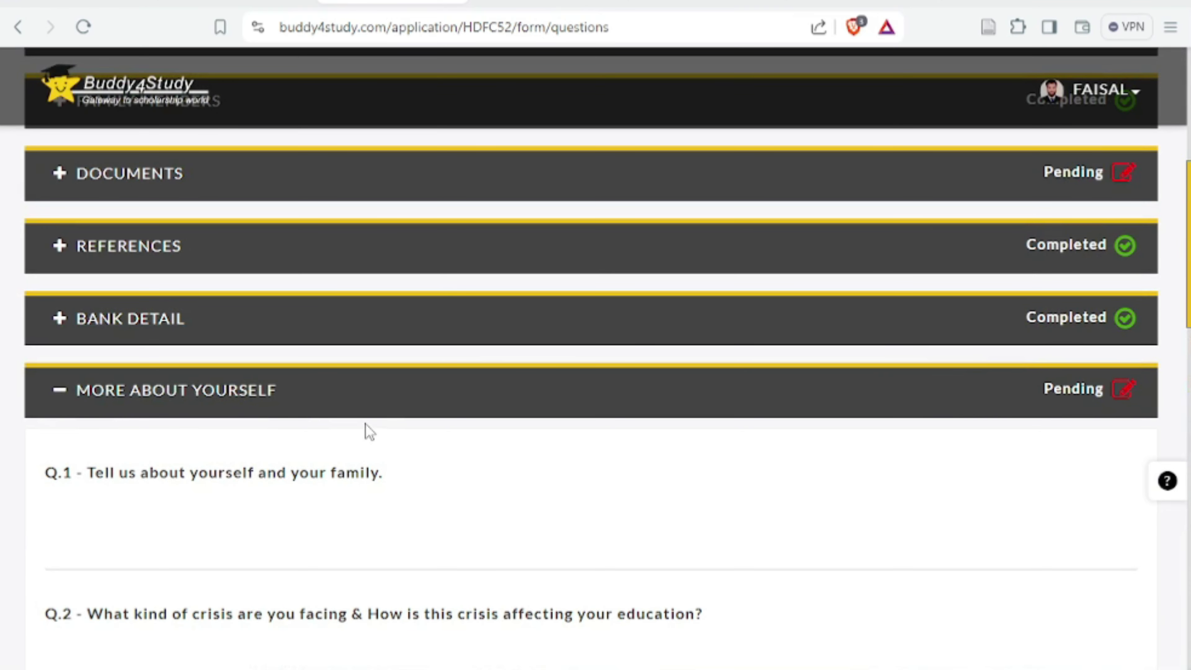
scroll(372, 423, "down", 2)
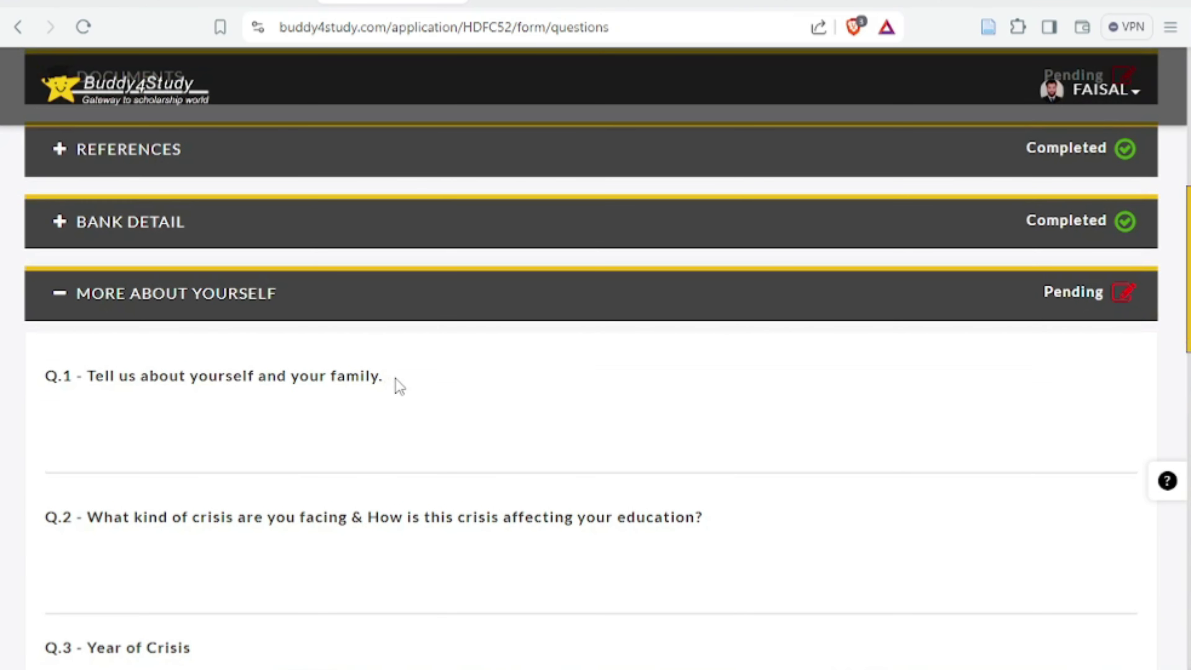
left_click_drag(395, 378, 98, 377)
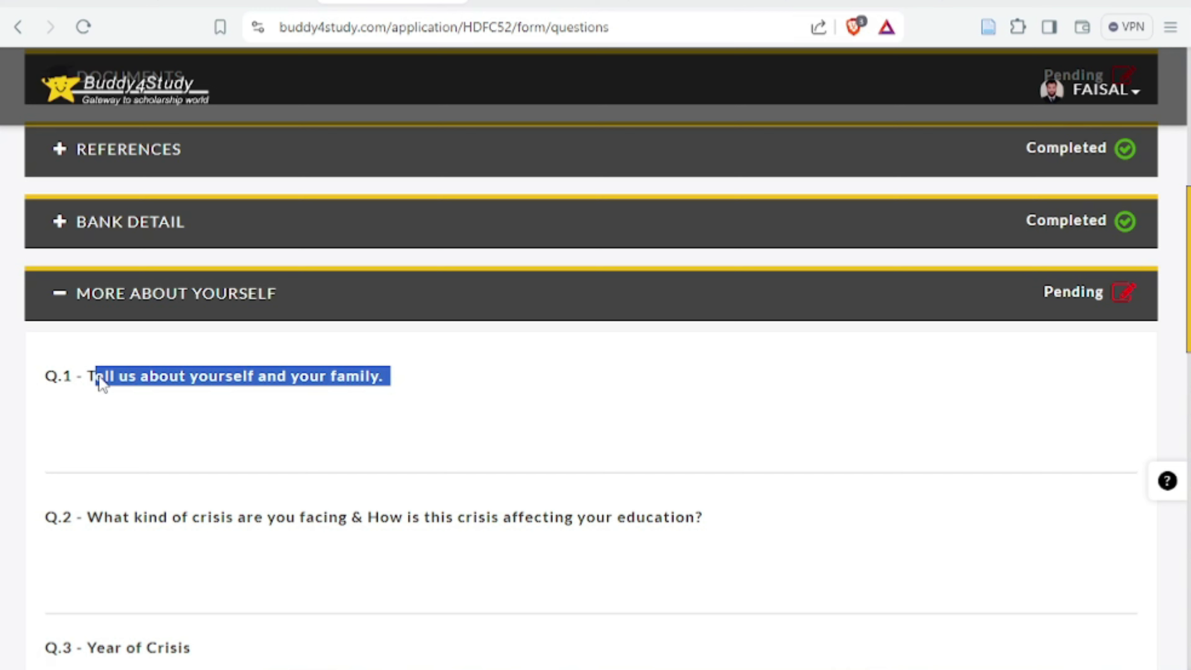
scroll(101, 382, "down", 2)
left_click(93, 431)
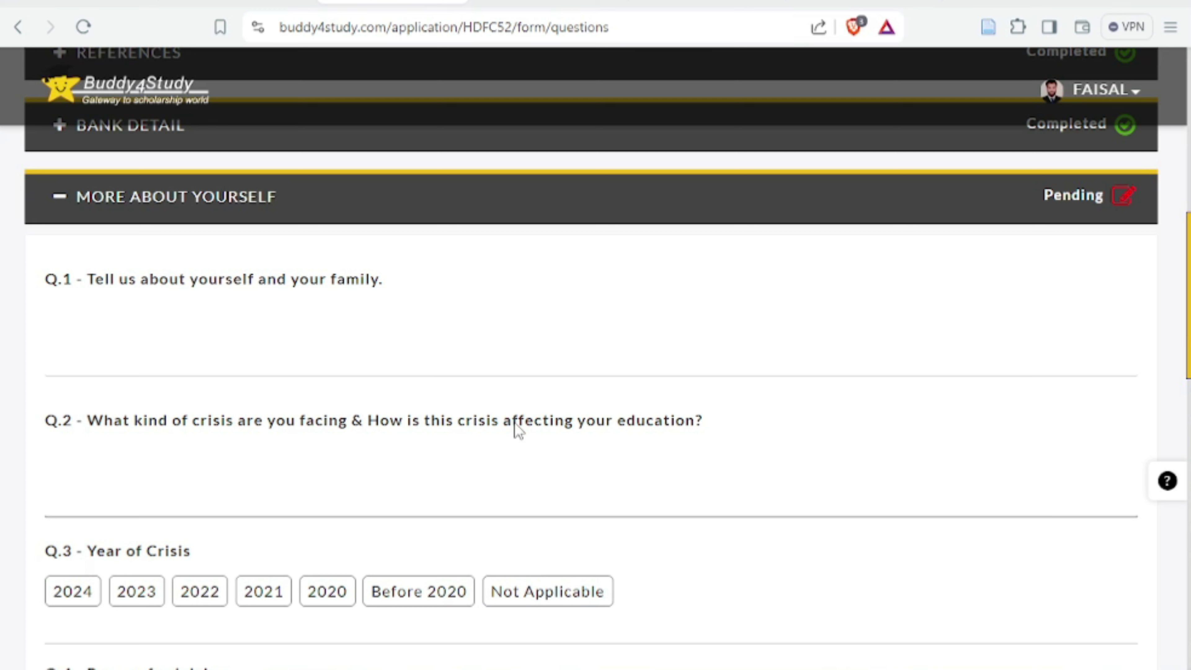
scroll(518, 427, "down", 2)
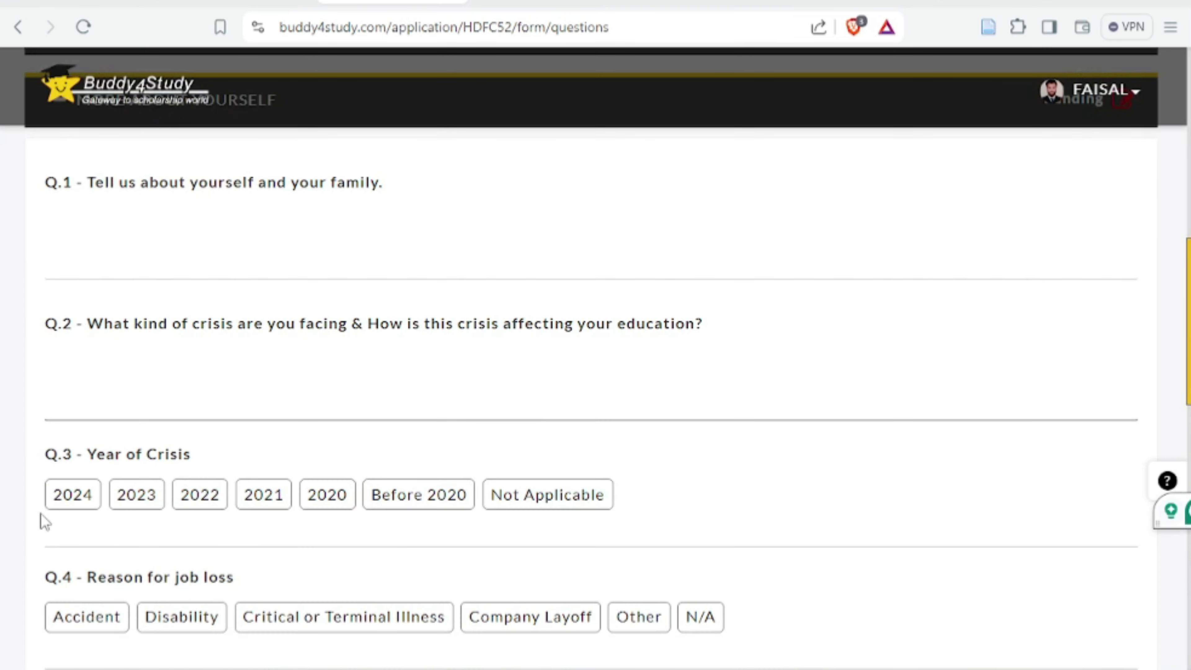
left_click(134, 494)
scroll(160, 493, "down", 4)
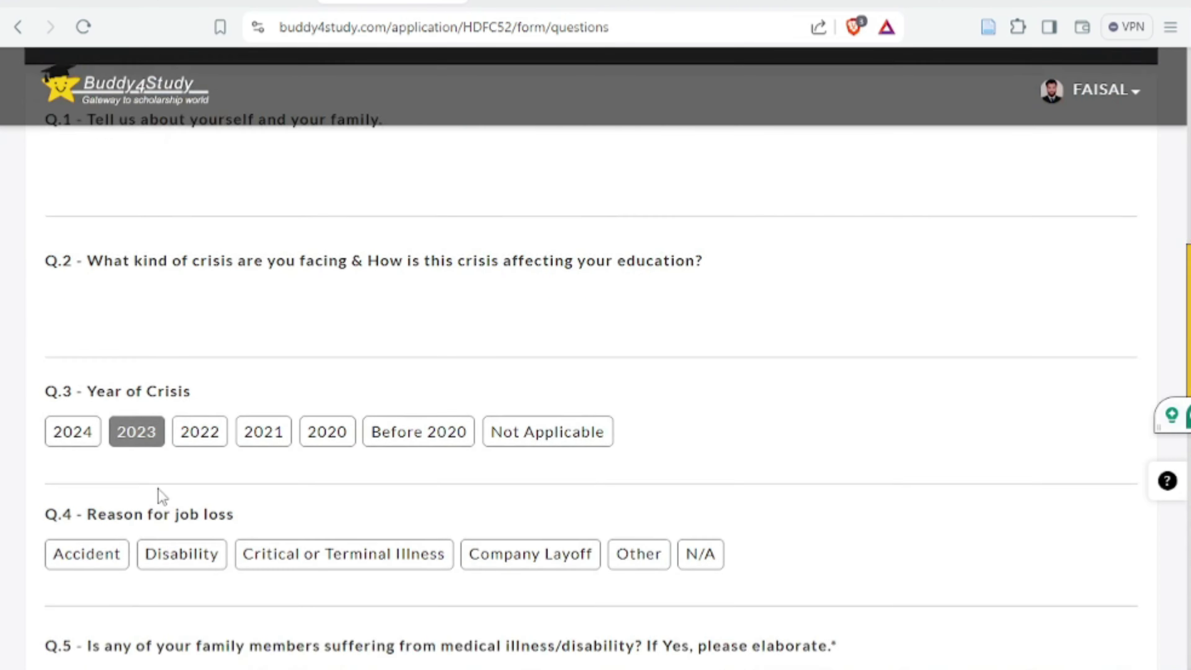